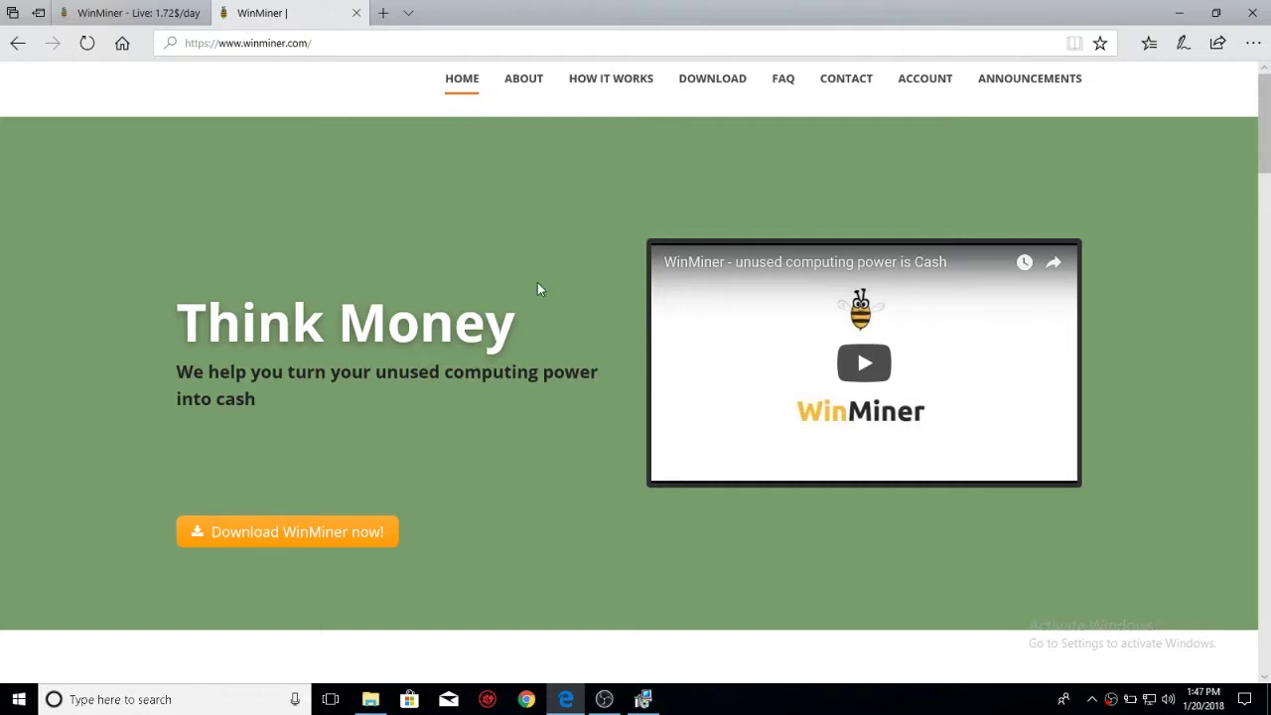
- Browse the winminer.com home page, then jump to its Download section with the setup and portable versions
{"action": "scroll", "coordinate": [500, 289], "scroll_direction": "down", "scroll_amount": 4}
{"action": "scroll", "coordinate": [499, 290], "scroll_direction": "up", "scroll_amount": 4}
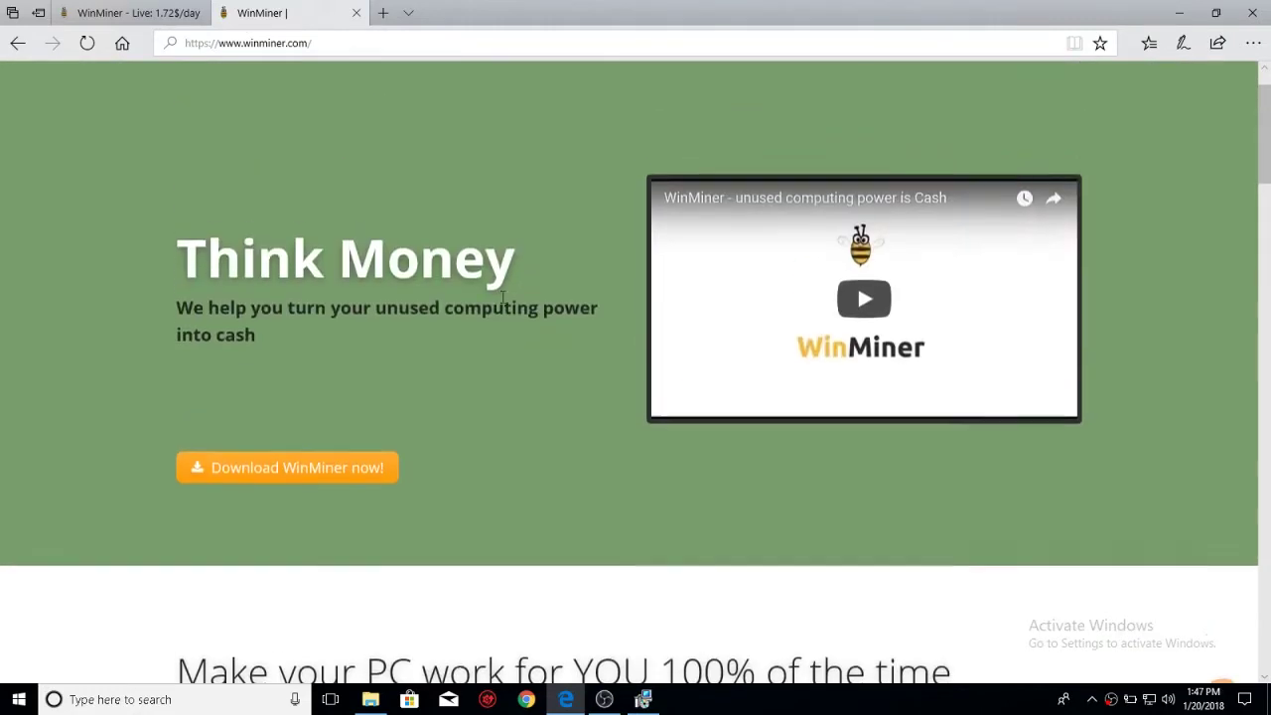
{"action": "scroll", "coordinate": [314, 236], "scroll_direction": "down", "scroll_amount": 2}
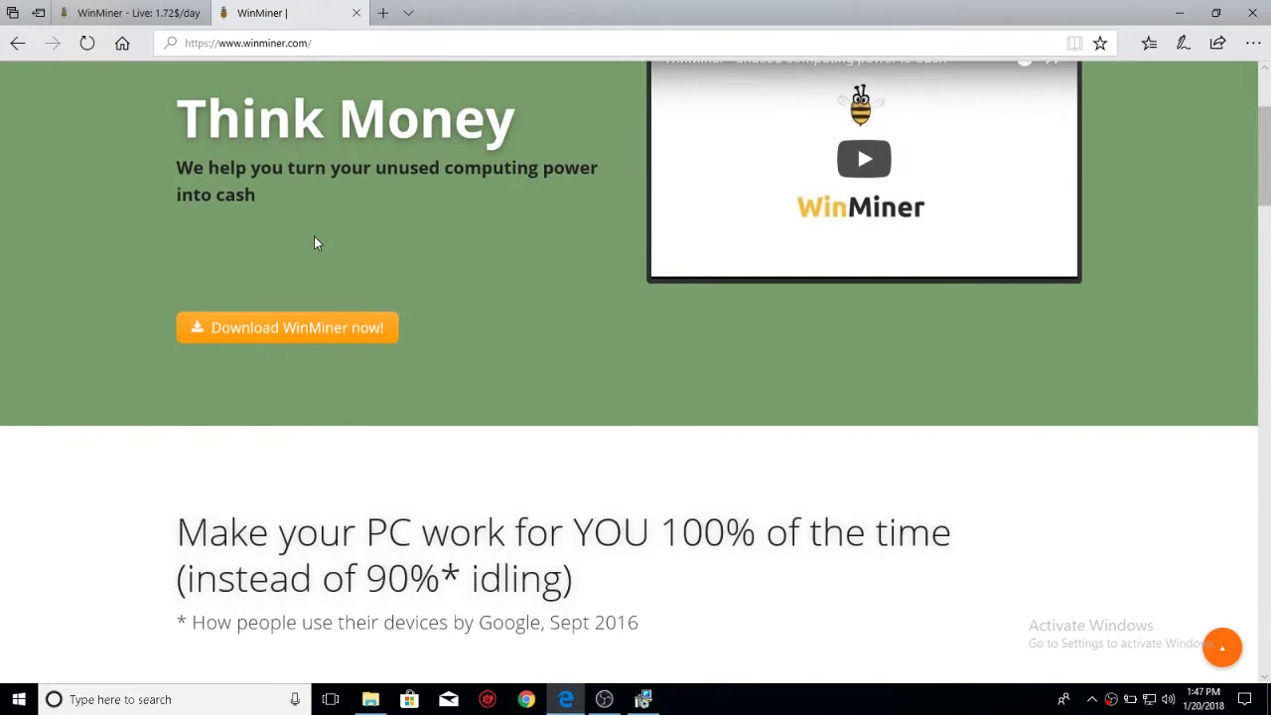
{"action": "scroll", "coordinate": [348, 213], "scroll_direction": "up", "scroll_amount": 1}
{"action": "scroll", "coordinate": [347, 215], "scroll_direction": "up", "scroll_amount": 1}
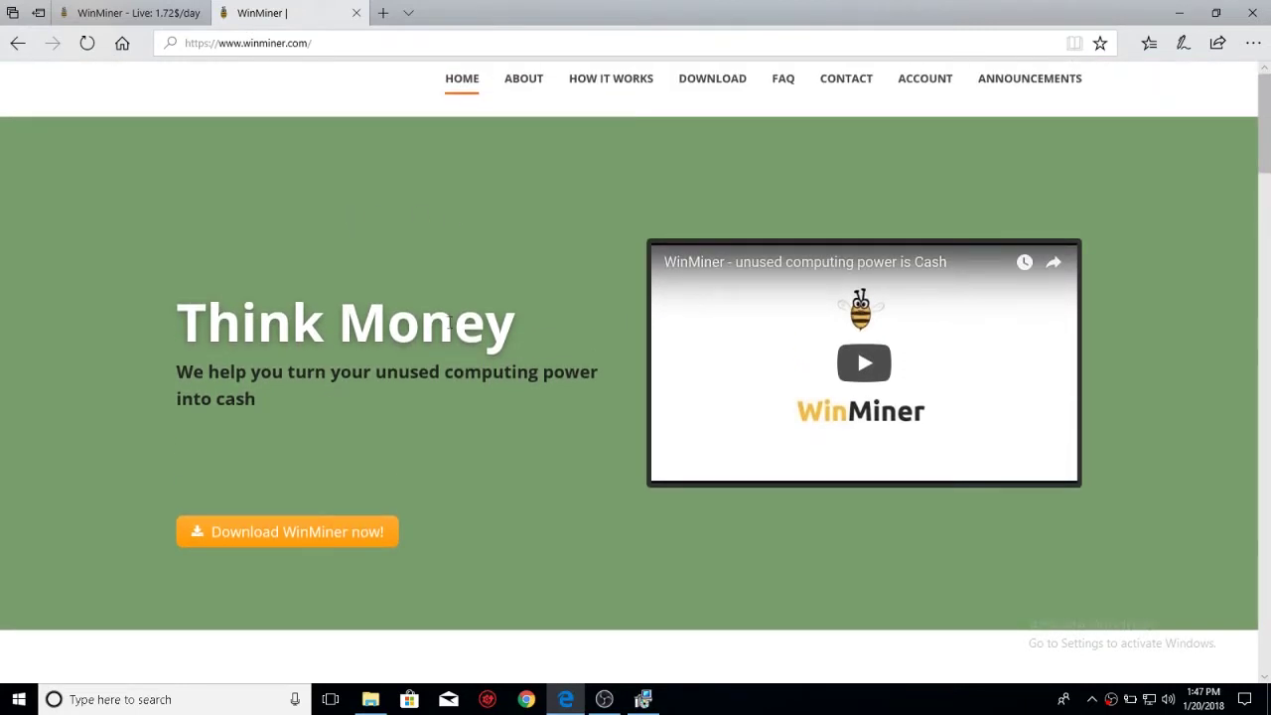
{"action": "scroll", "coordinate": [450, 394], "scroll_direction": "down", "scroll_amount": 3}
{"action": "scroll", "coordinate": [451, 395], "scroll_direction": "down", "scroll_amount": 2}
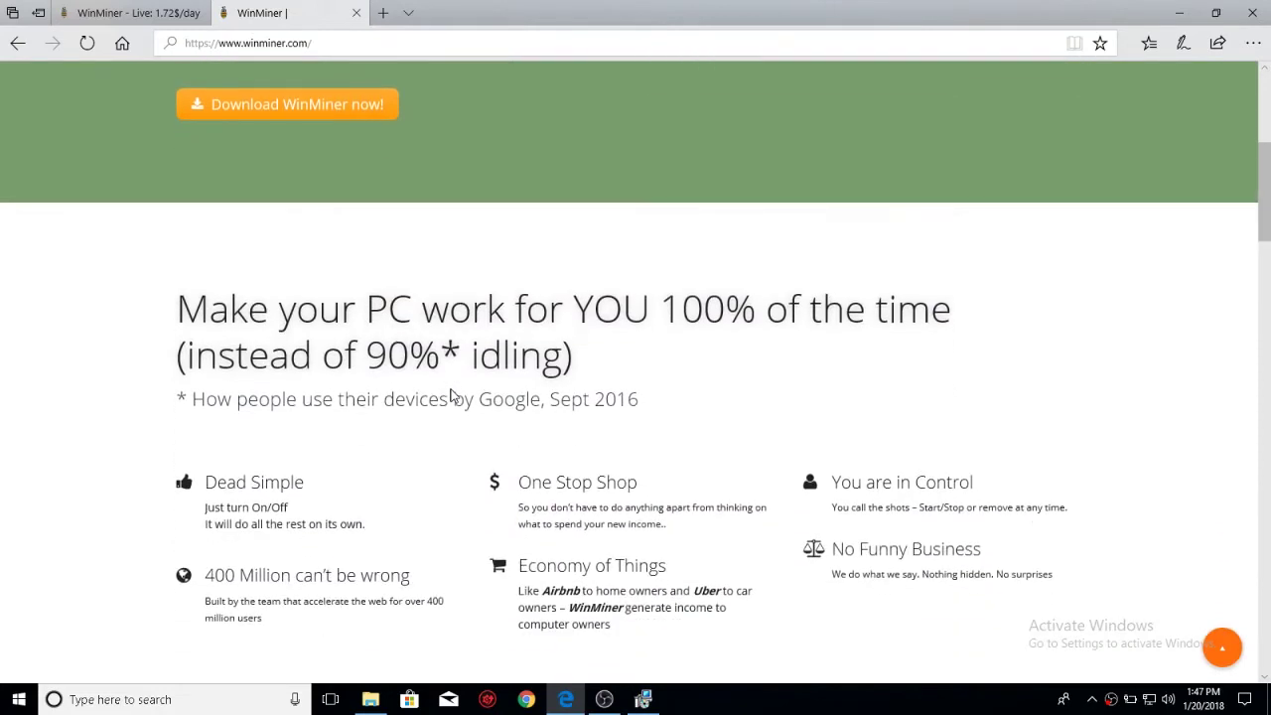
{"action": "scroll", "coordinate": [553, 167], "scroll_direction": "up", "scroll_amount": 5}
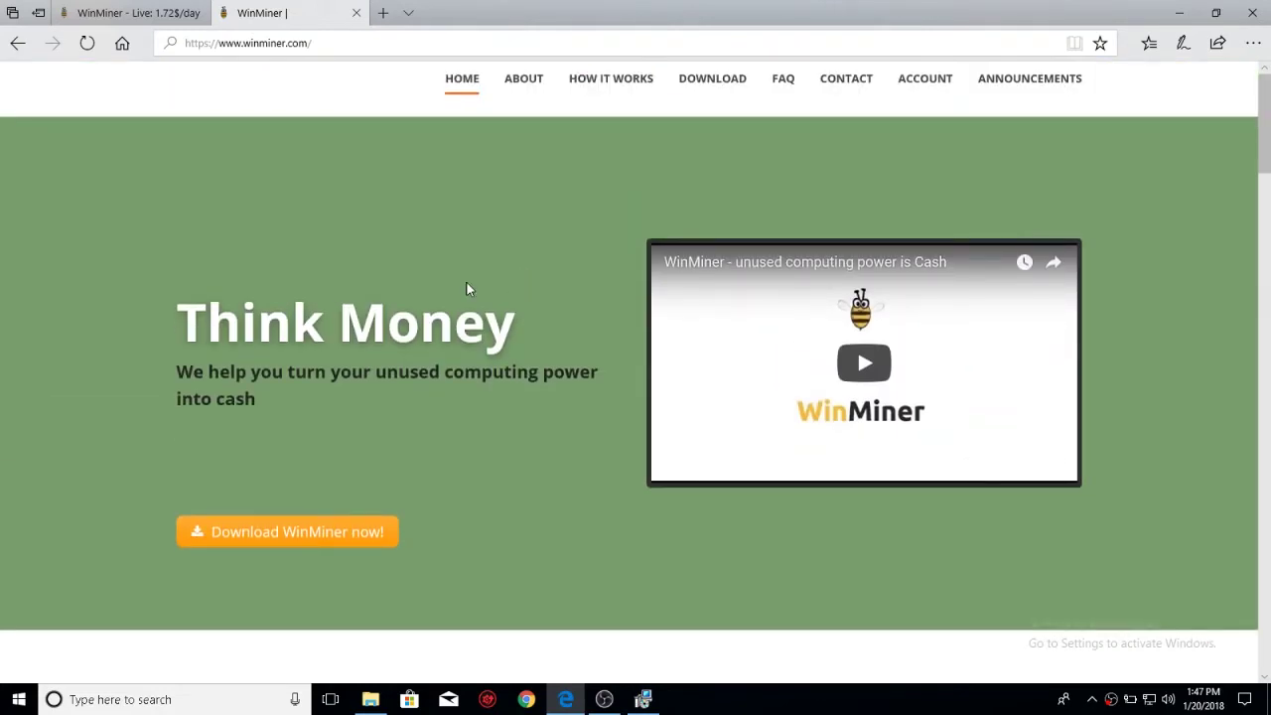
{"action": "scroll", "coordinate": [544, 258], "scroll_direction": "down", "scroll_amount": 1}
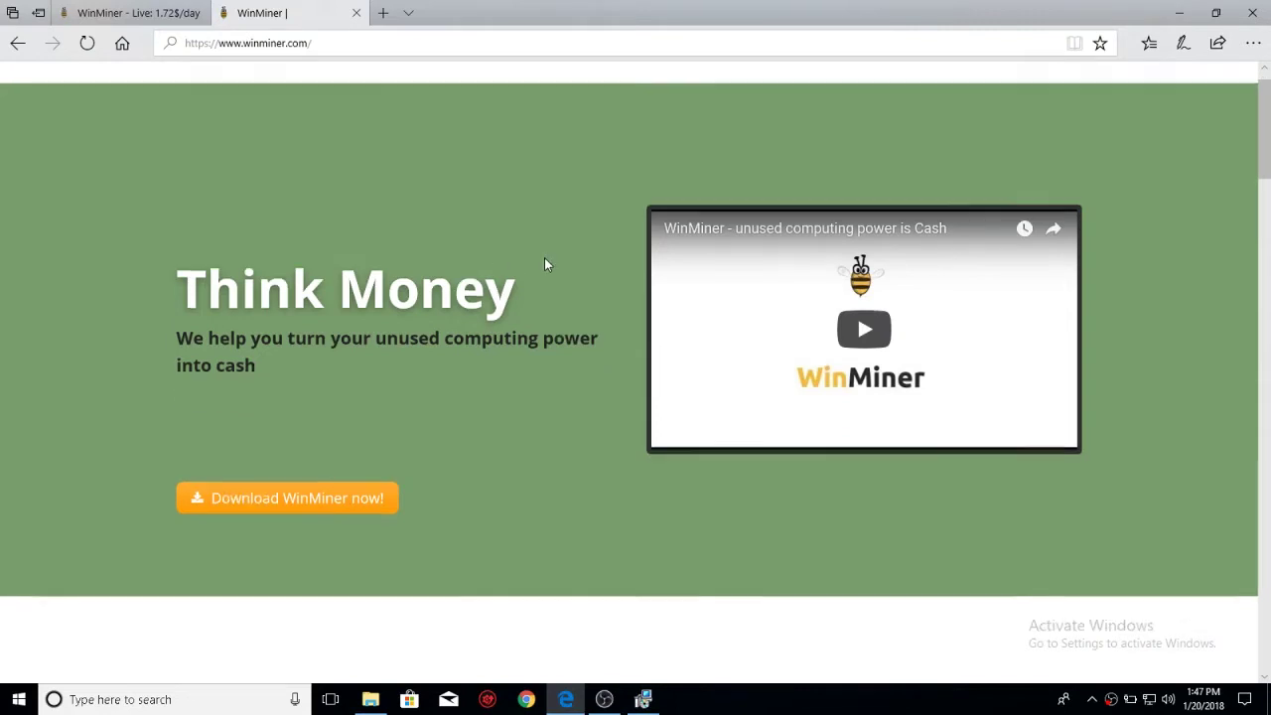
{"action": "scroll", "coordinate": [544, 258], "scroll_direction": "up", "scroll_amount": 1}
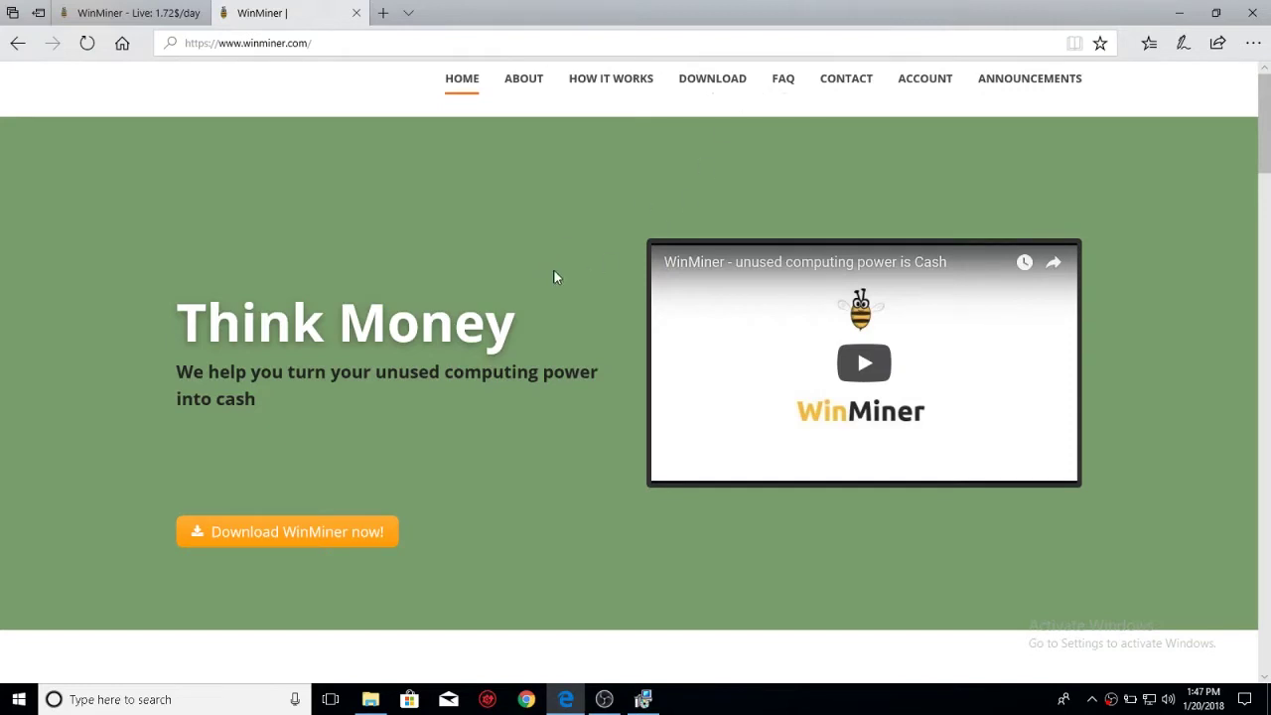
{"action": "scroll", "coordinate": [592, 197], "scroll_direction": "up", "scroll_amount": 1}
{"action": "left_click", "coordinate": [687, 85]}
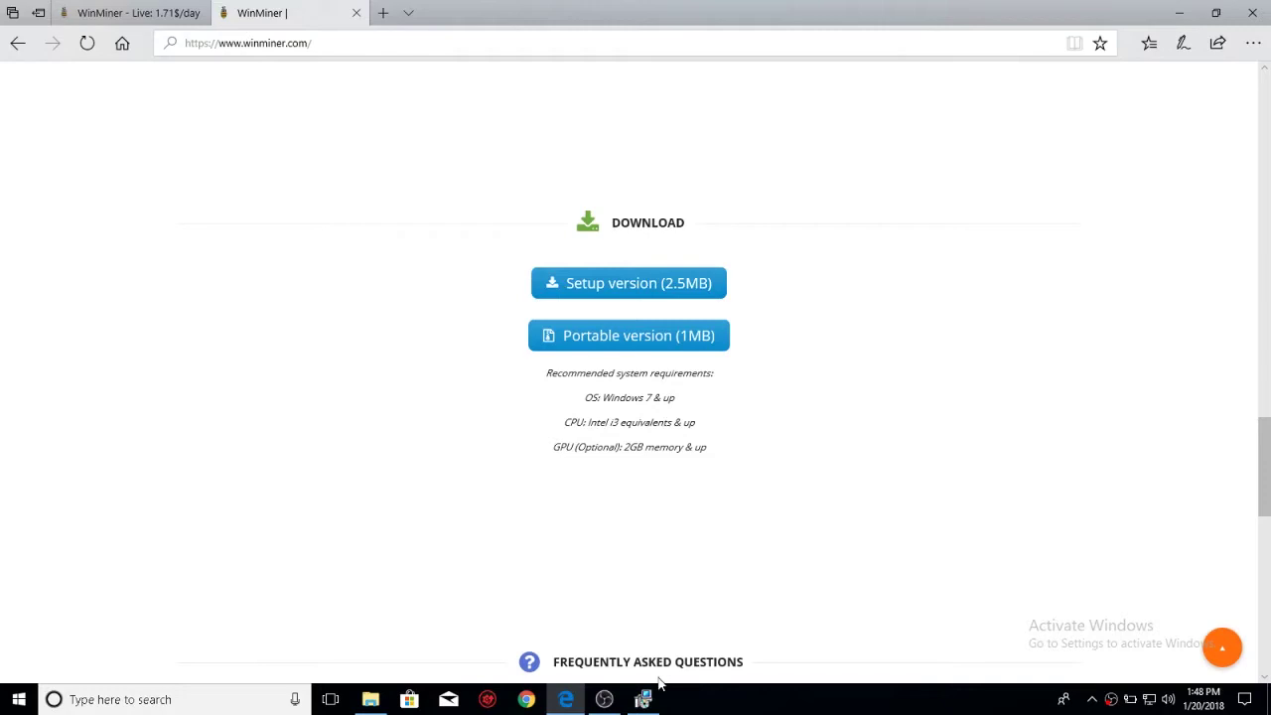
- Accept the WinMiner licence agreement and complete the installation, finishing with Run WinMiner.exe checked
{"action": "mouse_move", "coordinate": [644, 699]}
{"action": "left_click", "coordinate": [616, 643]}
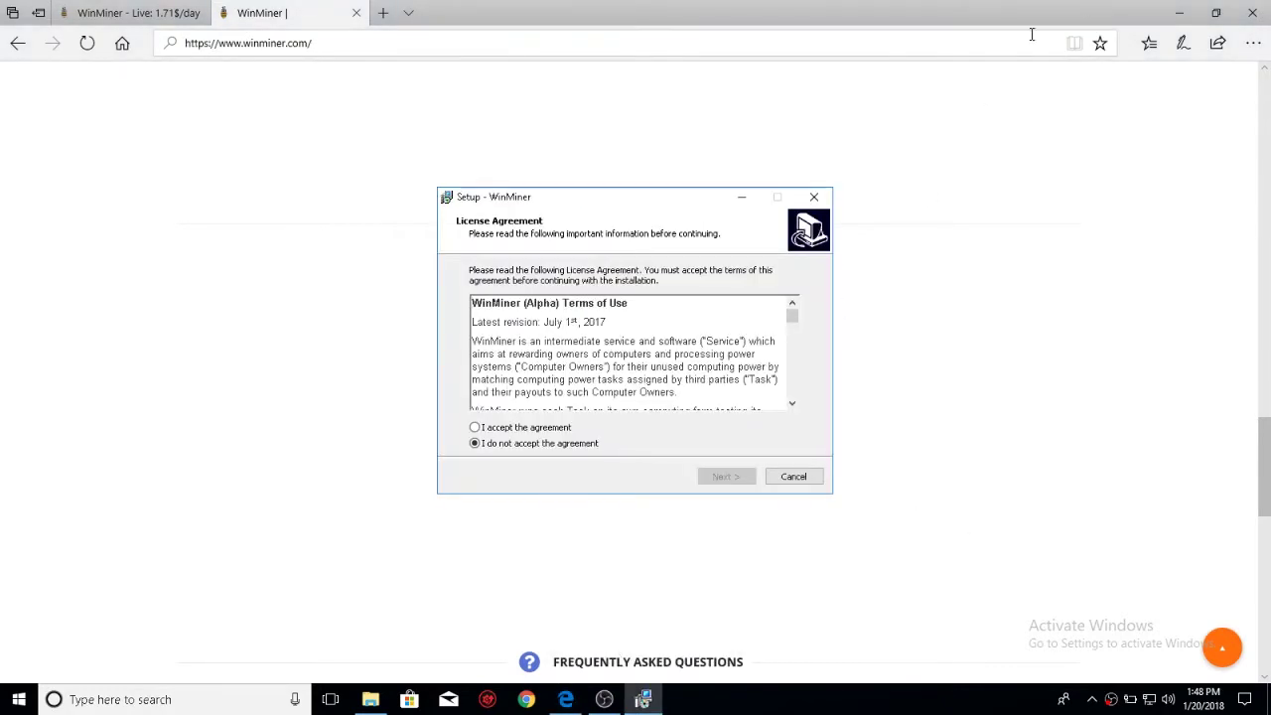
{"action": "left_click", "coordinate": [1179, 12]}
{"action": "left_click_drag", "start_coordinate": [621, 203], "coordinate": [715, 181]}
{"action": "left_click", "coordinate": [704, 407]}
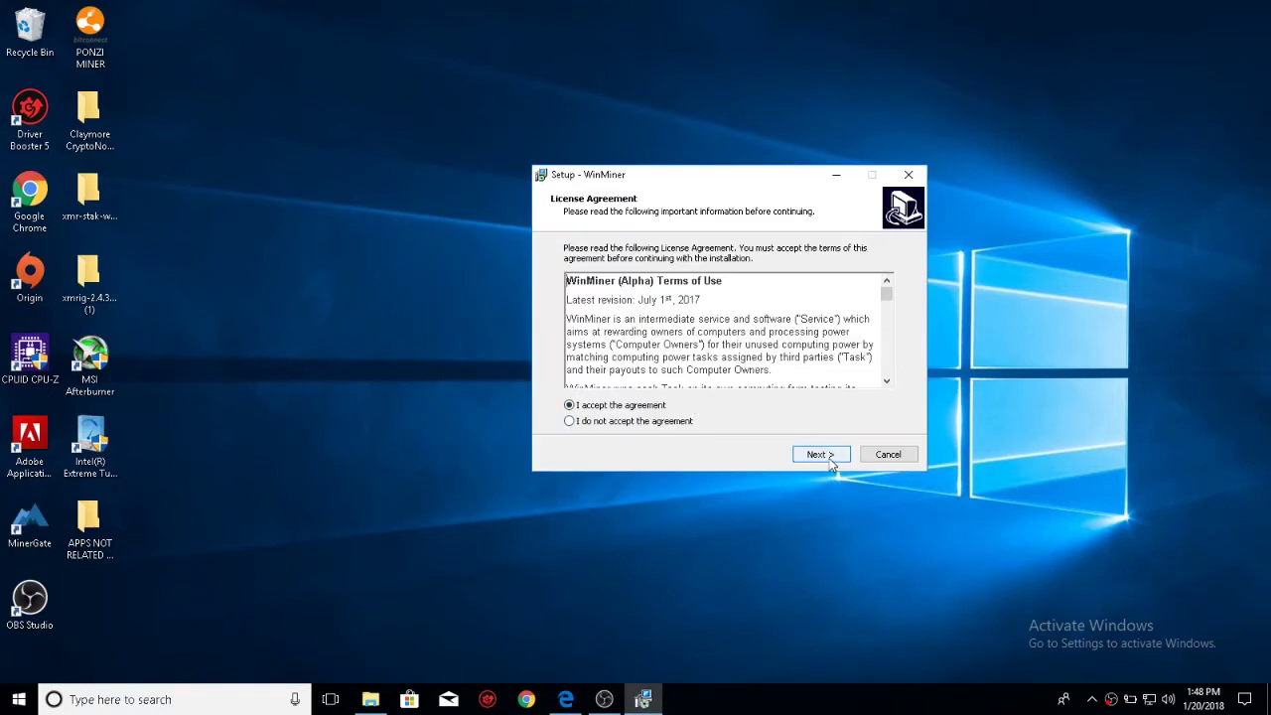
{"action": "left_click", "coordinate": [820, 454]}
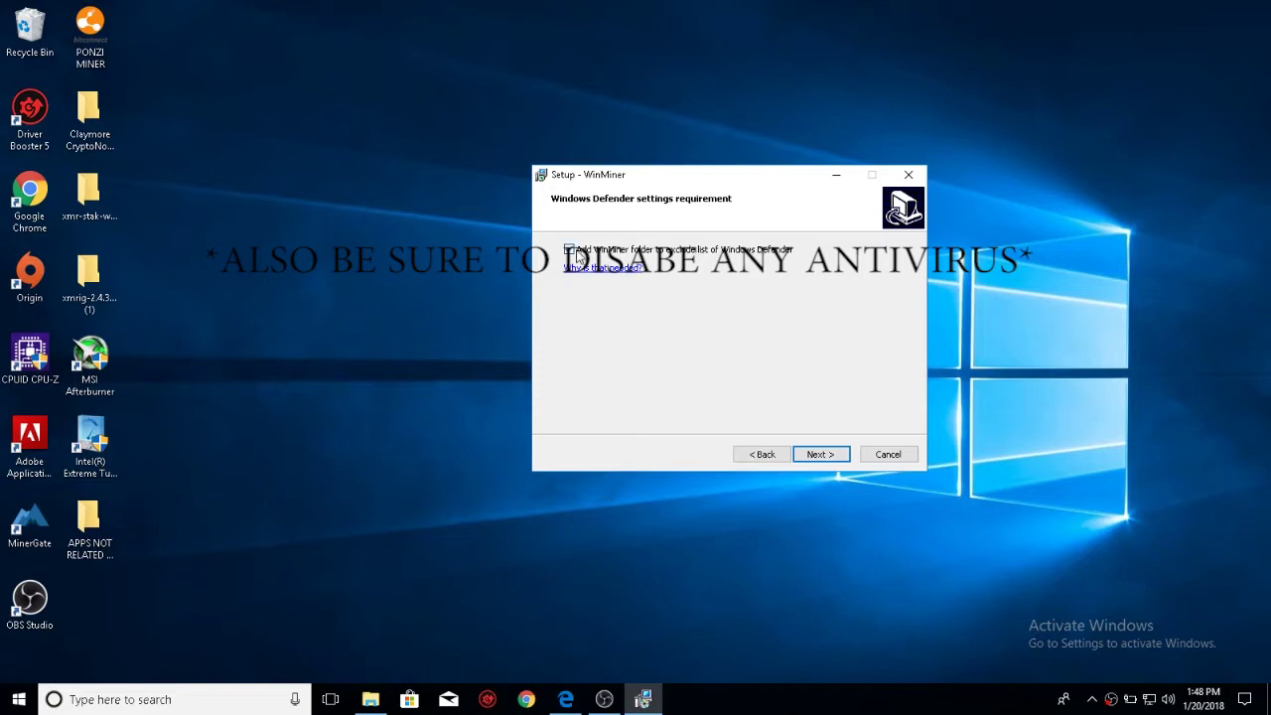
{"action": "left_click", "coordinate": [815, 454]}
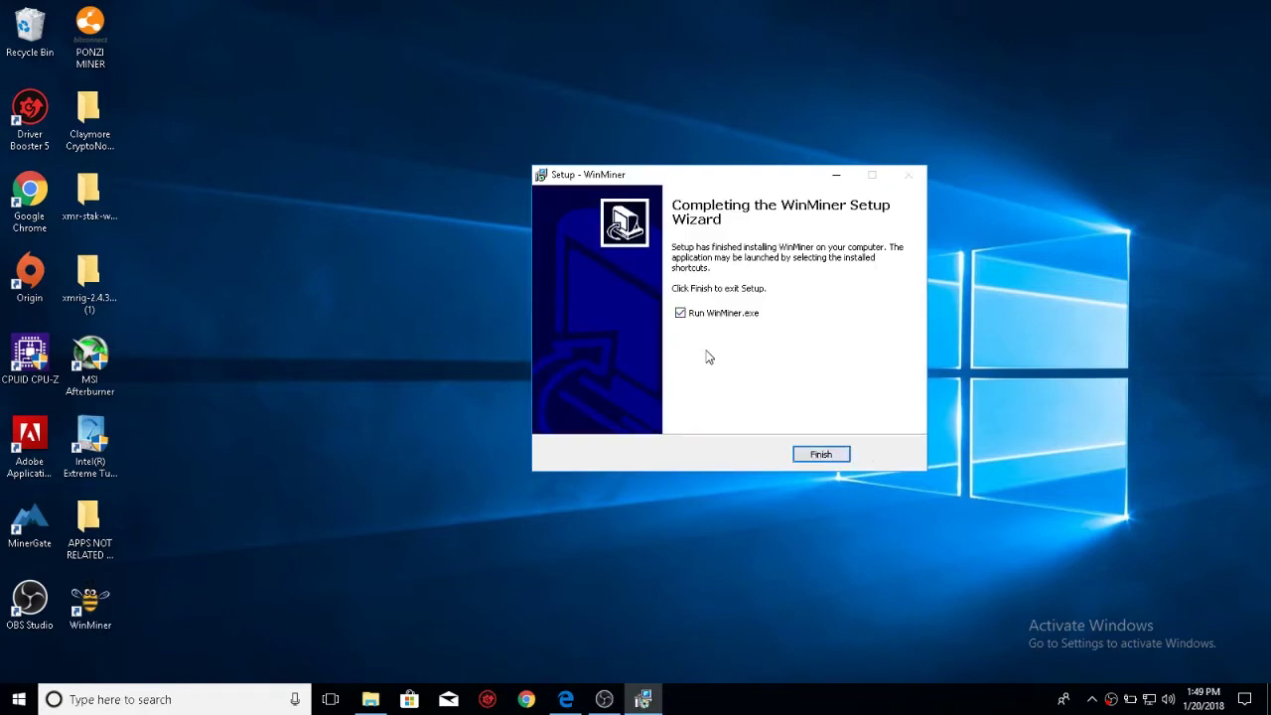
{"action": "left_click", "coordinate": [818, 456]}
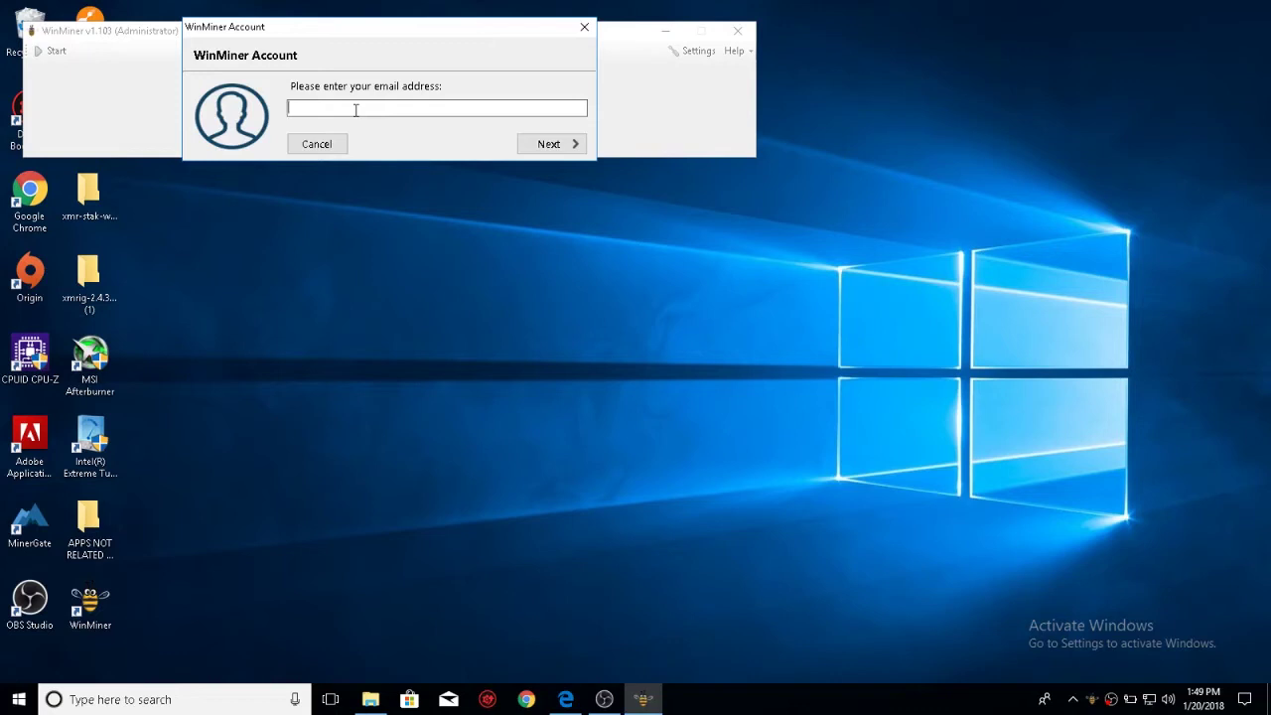
- Enter the account e-mail address and submit a first password attempt, which gets rejected
{"action": "left_click", "coordinate": [544, 145]}
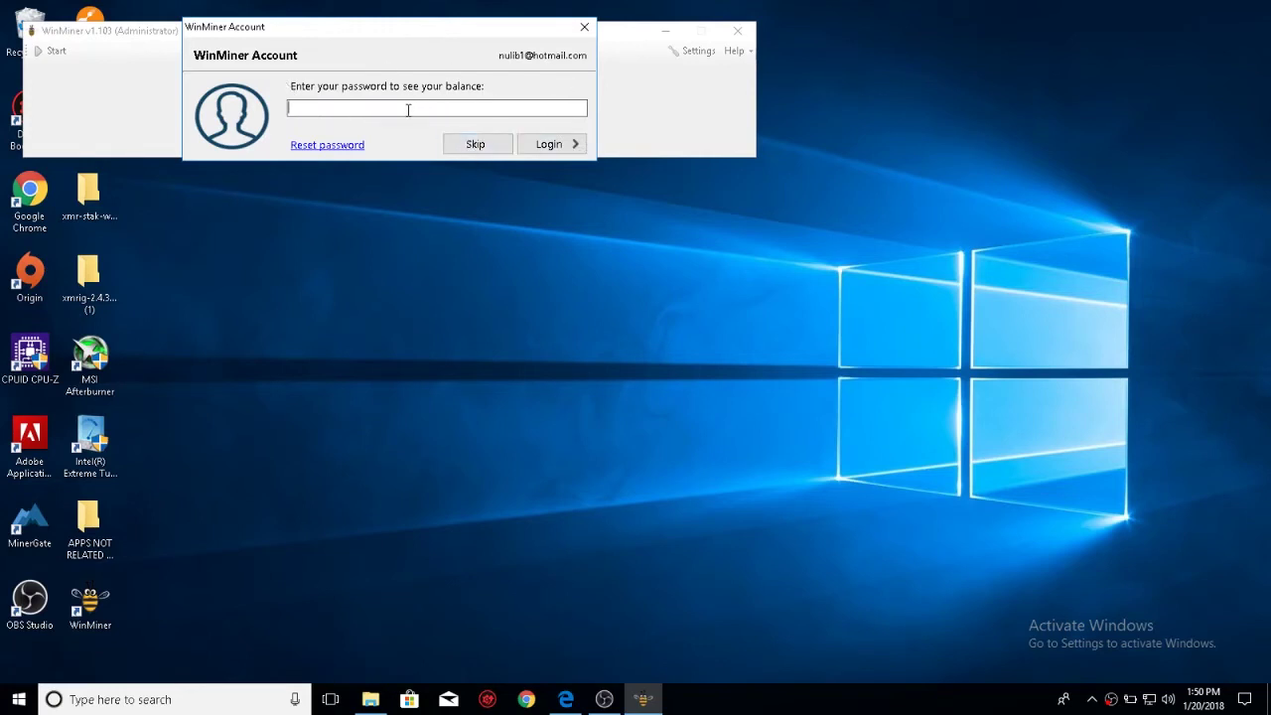
{"action": "type", "text": "*************"}
{"action": "key", "text": "Return"}
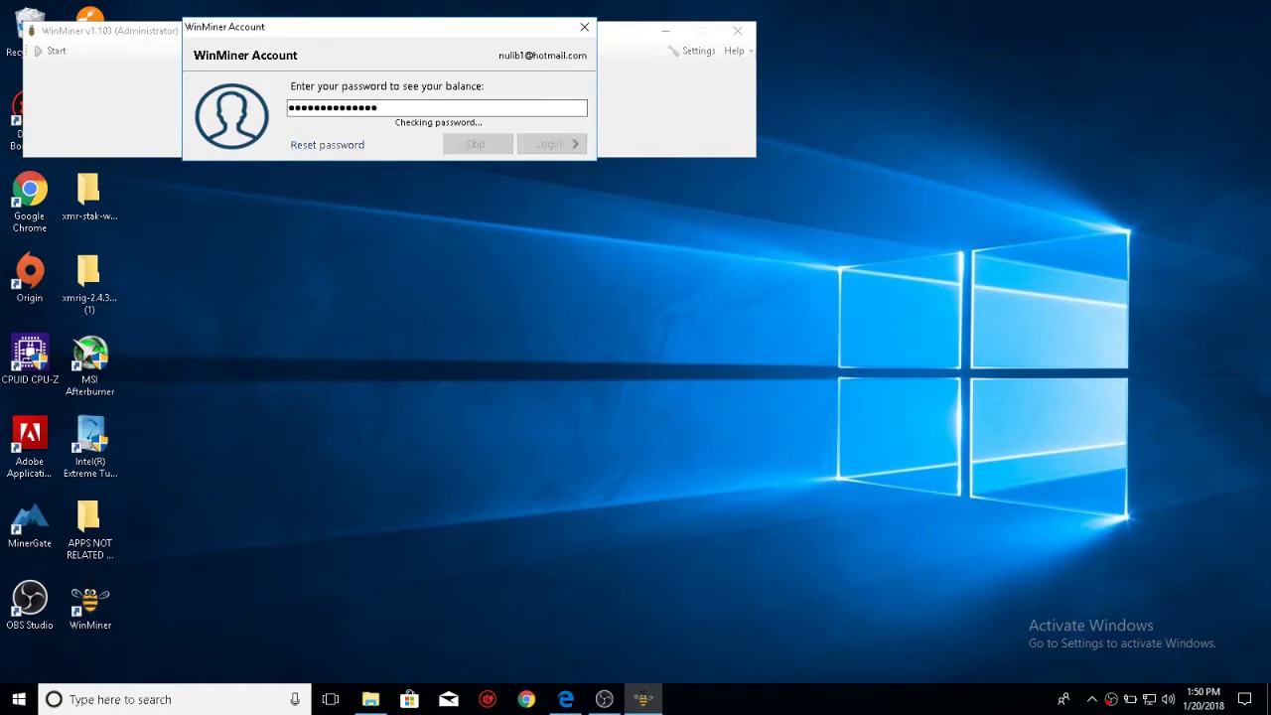
- Replace the rejected password with the correct one, log in, and finish the account dialog
{"action": "left_click_drag", "start_coordinate": [466, 103], "coordinate": [233, 98]}
{"action": "key", "text": "BackSpace"}
{"action": "type", "text": "*****"}
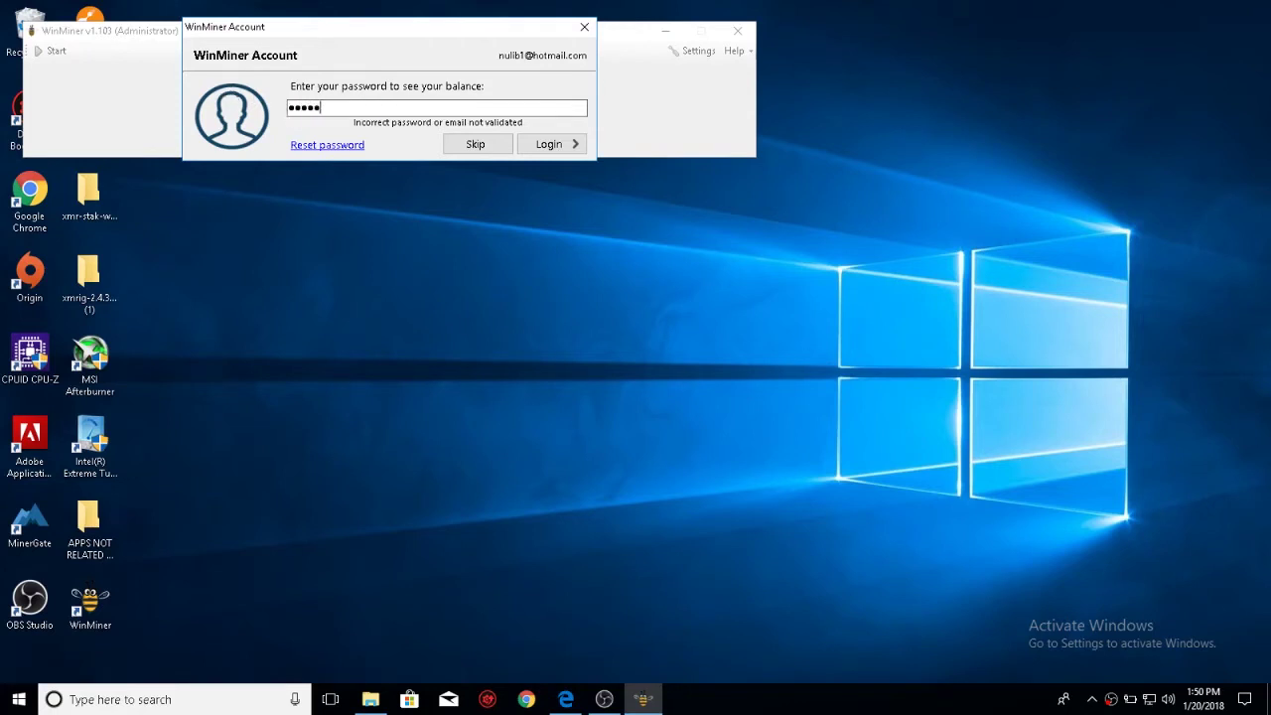
{"action": "type", "text": "*********"}
{"action": "left_click", "coordinate": [539, 144]}
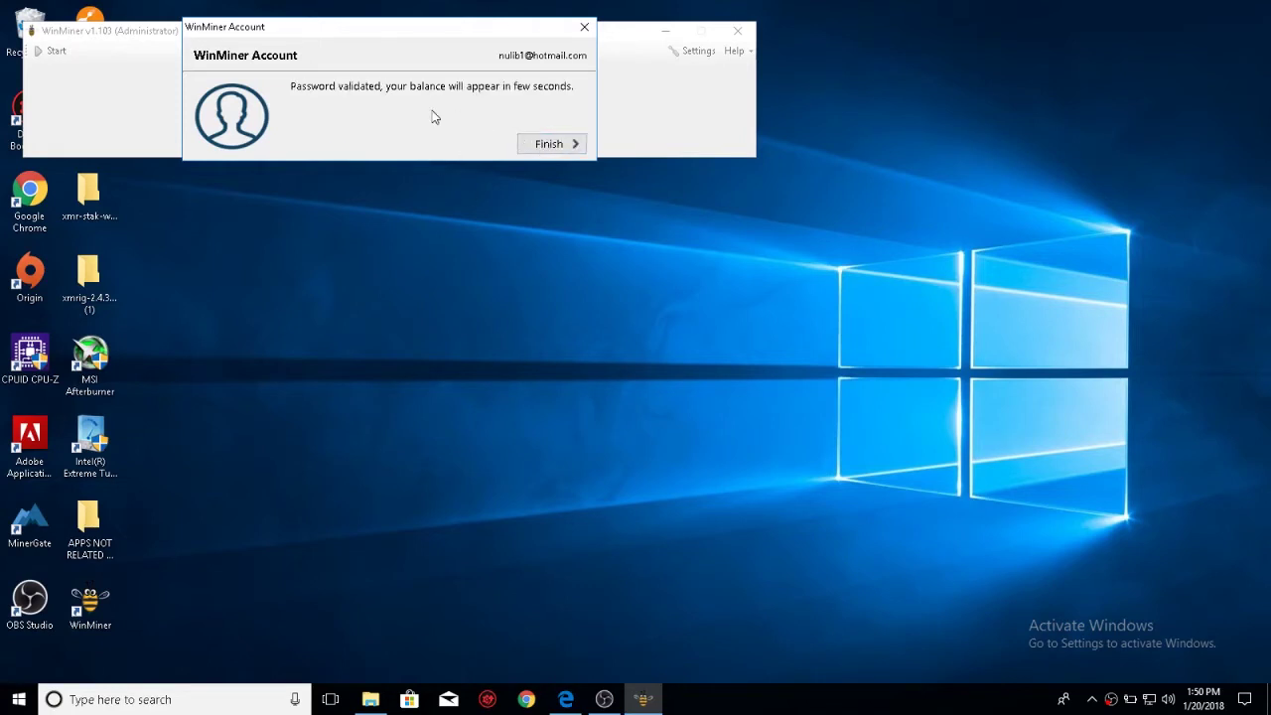
{"action": "left_click", "coordinate": [534, 148]}
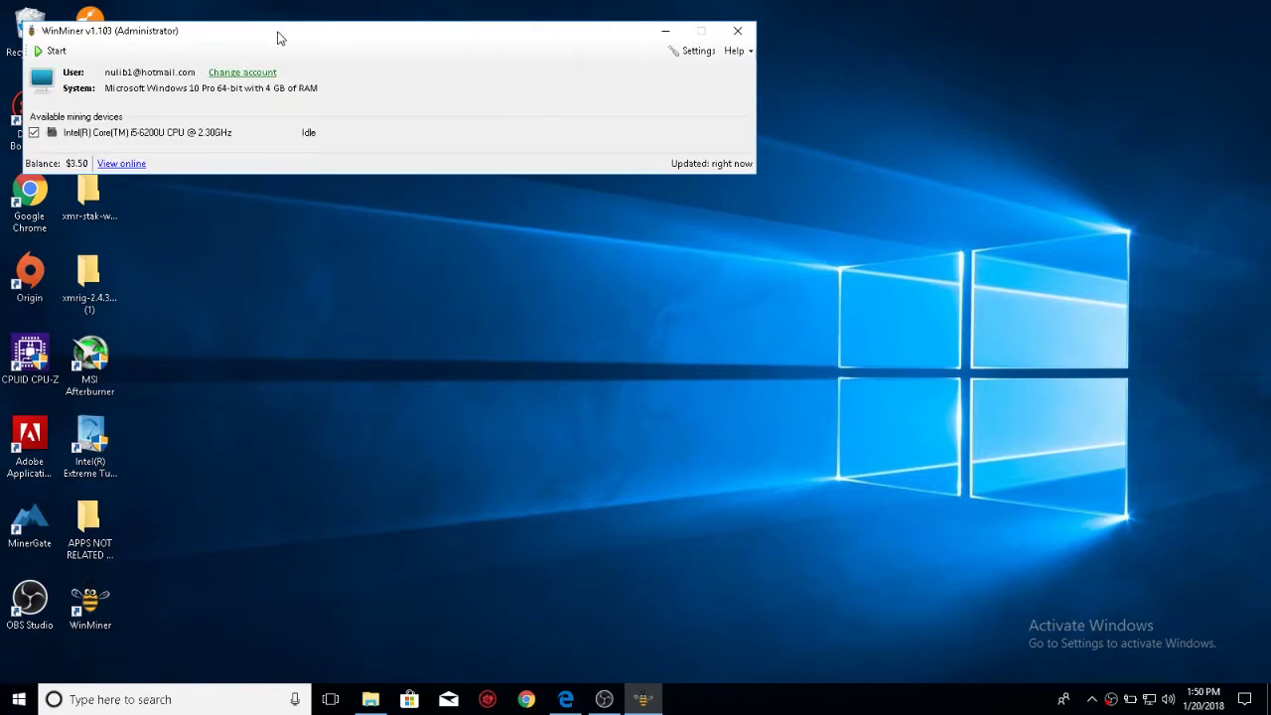
- Move the WinMiner main window toward the centre of the screen
{"action": "left_click_drag", "start_coordinate": [278, 31], "coordinate": [510, 75]}
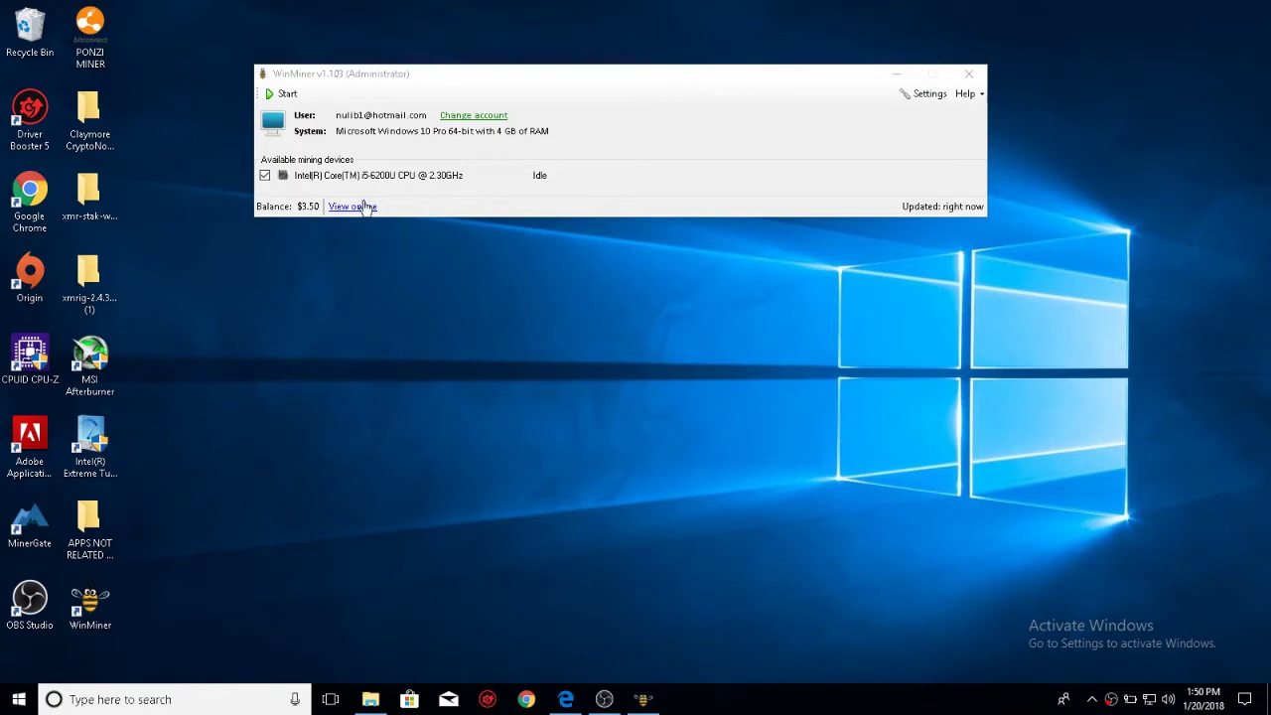
- In WinMiner settings, set the General tab's display currency to US dollar (USD)
{"action": "left_click", "coordinate": [906, 100]}
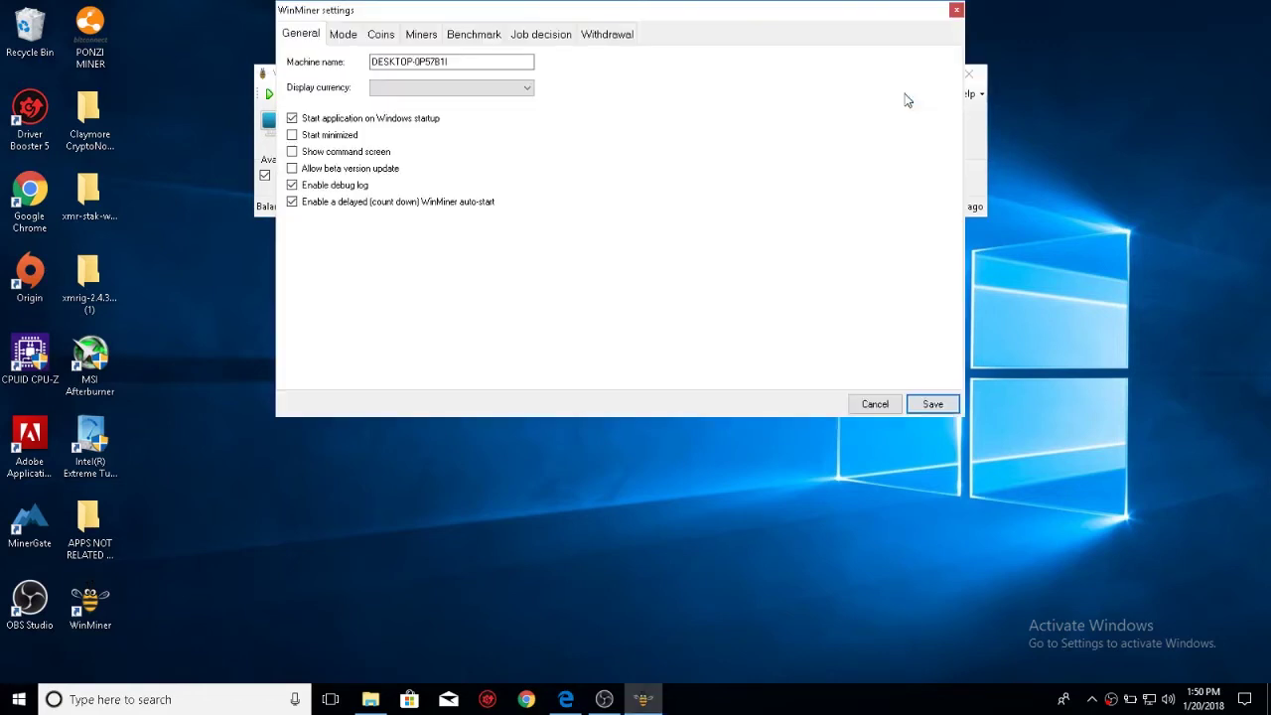
{"action": "left_click_drag", "start_coordinate": [629, 11], "coordinate": [603, 73]}
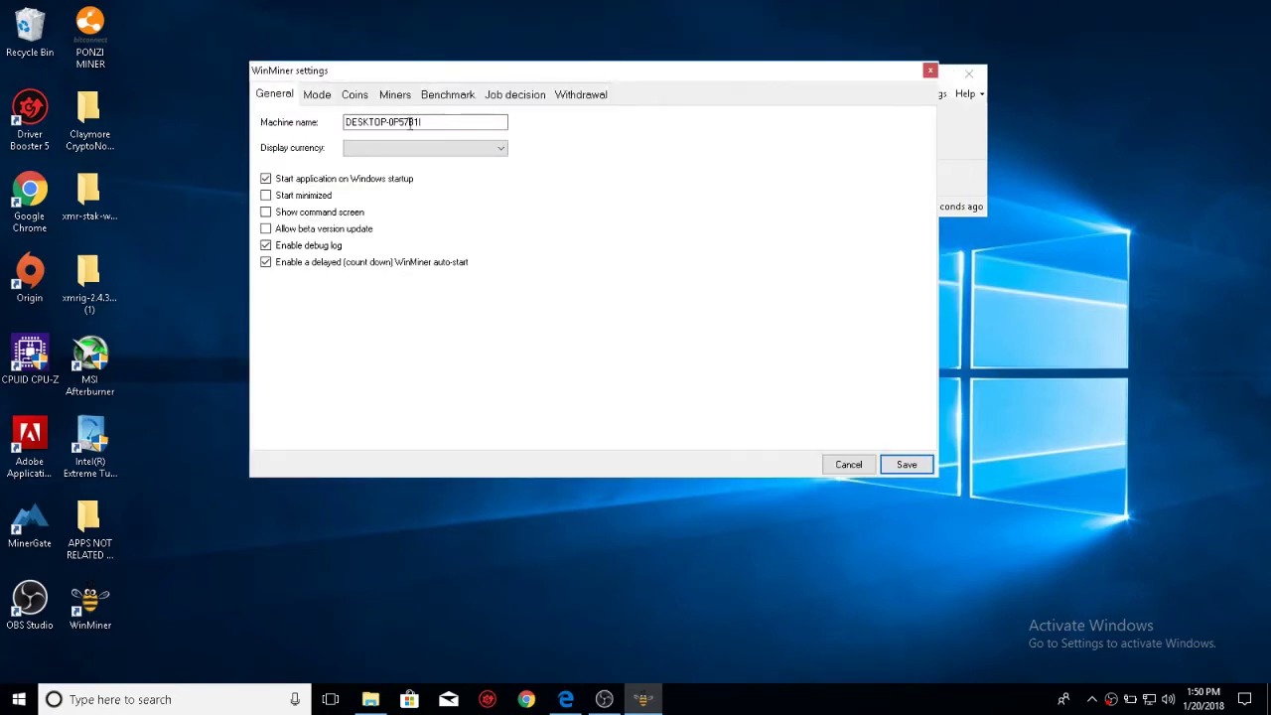
{"action": "left_click", "coordinate": [410, 149]}
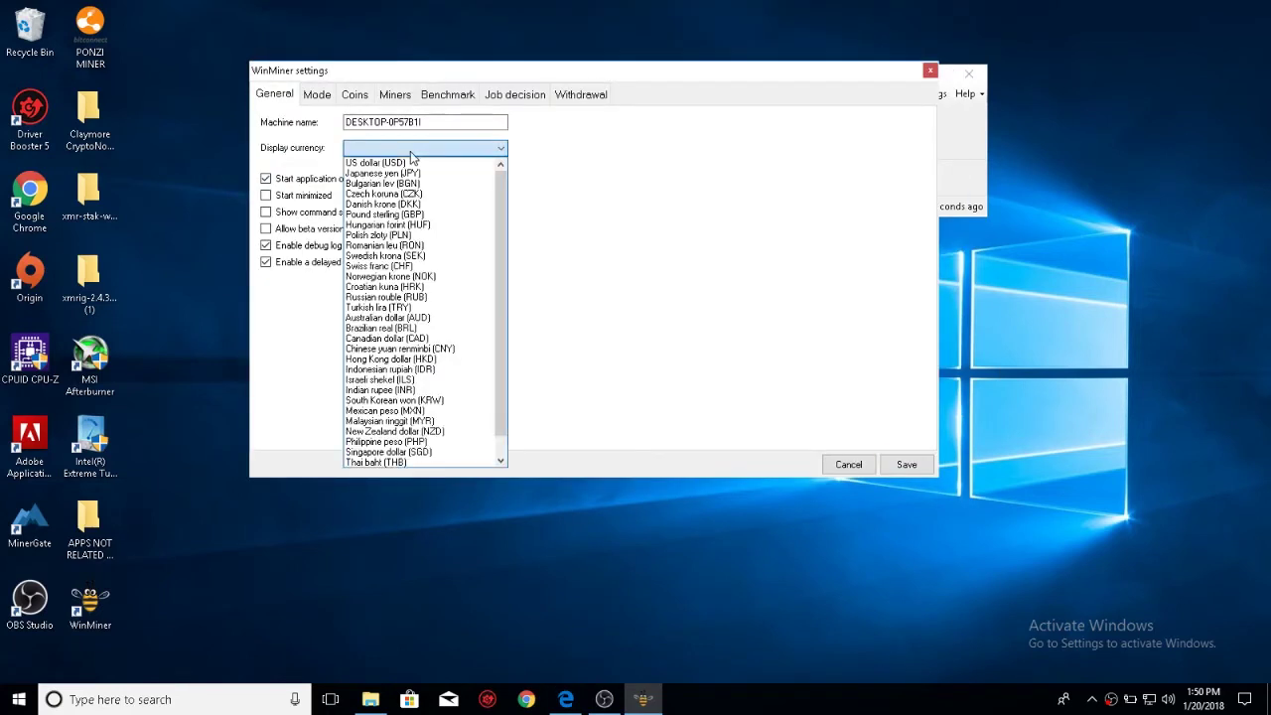
{"action": "left_click", "coordinate": [421, 163]}
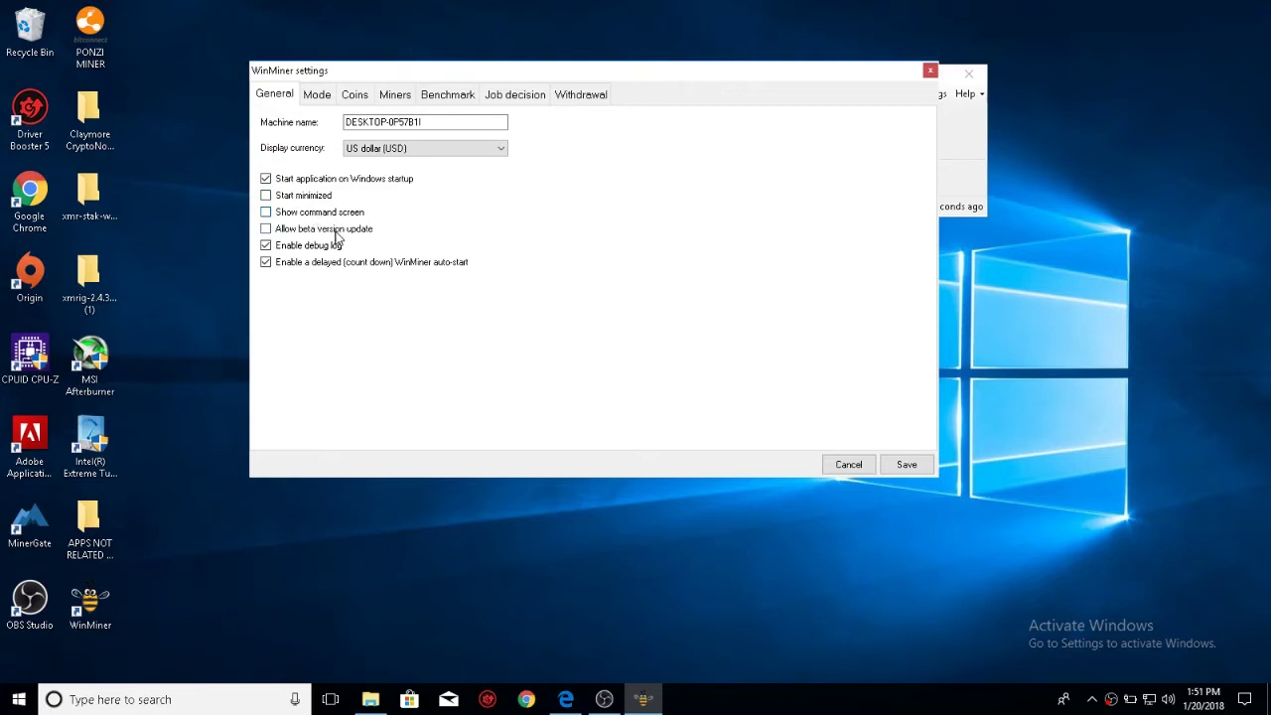
- Set mining mode to Manual, enabling service start on app launch and automatic reboots when needed
{"action": "left_click", "coordinate": [318, 99]}
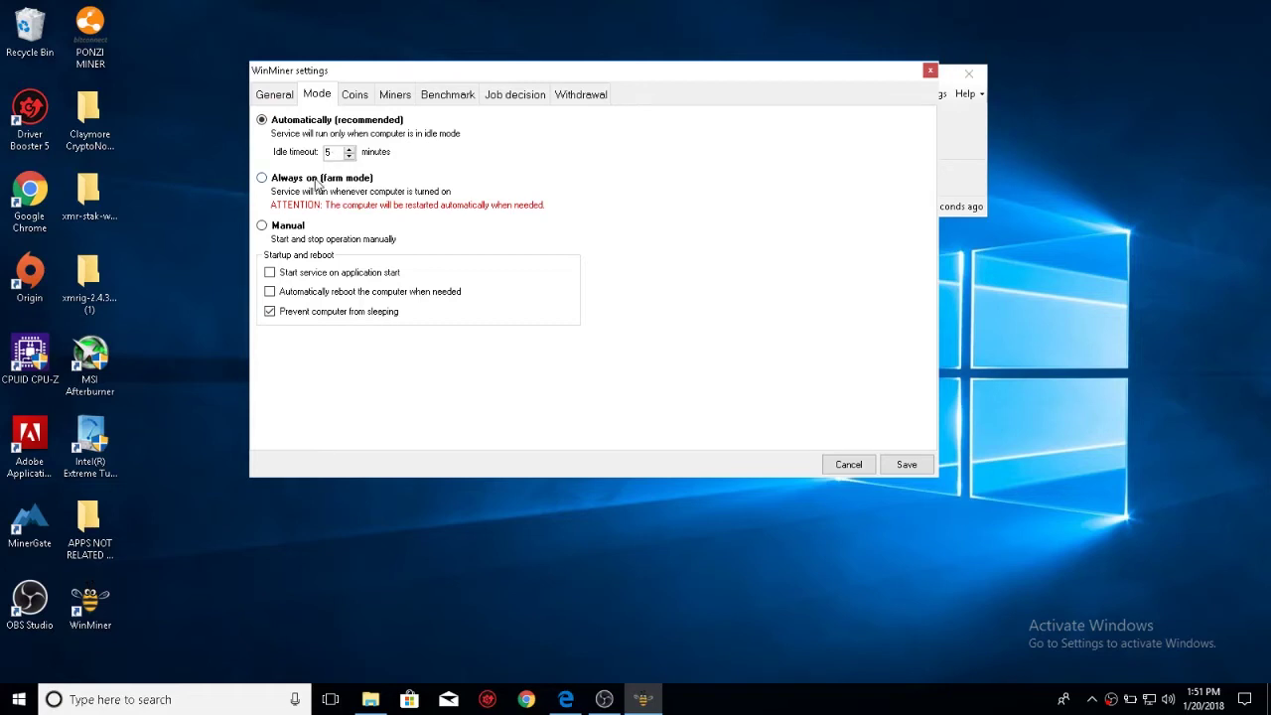
{"action": "left_click", "coordinate": [320, 179]}
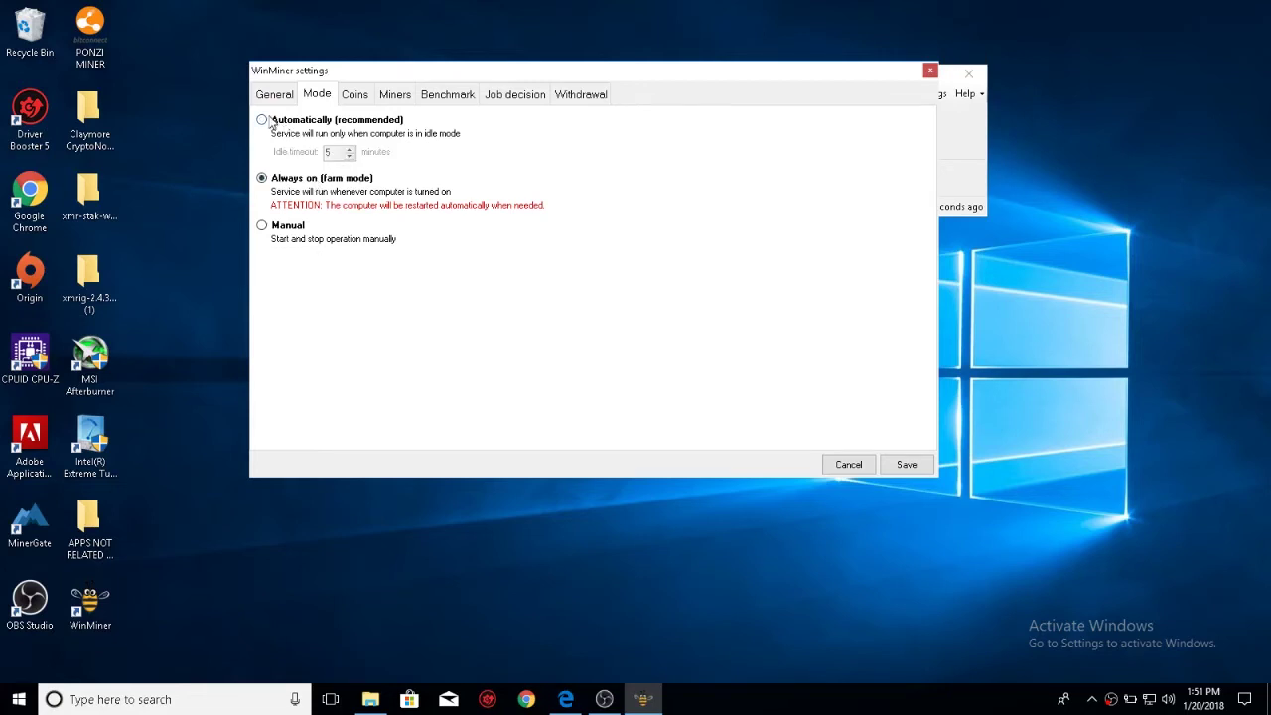
{"action": "left_click", "coordinate": [288, 229]}
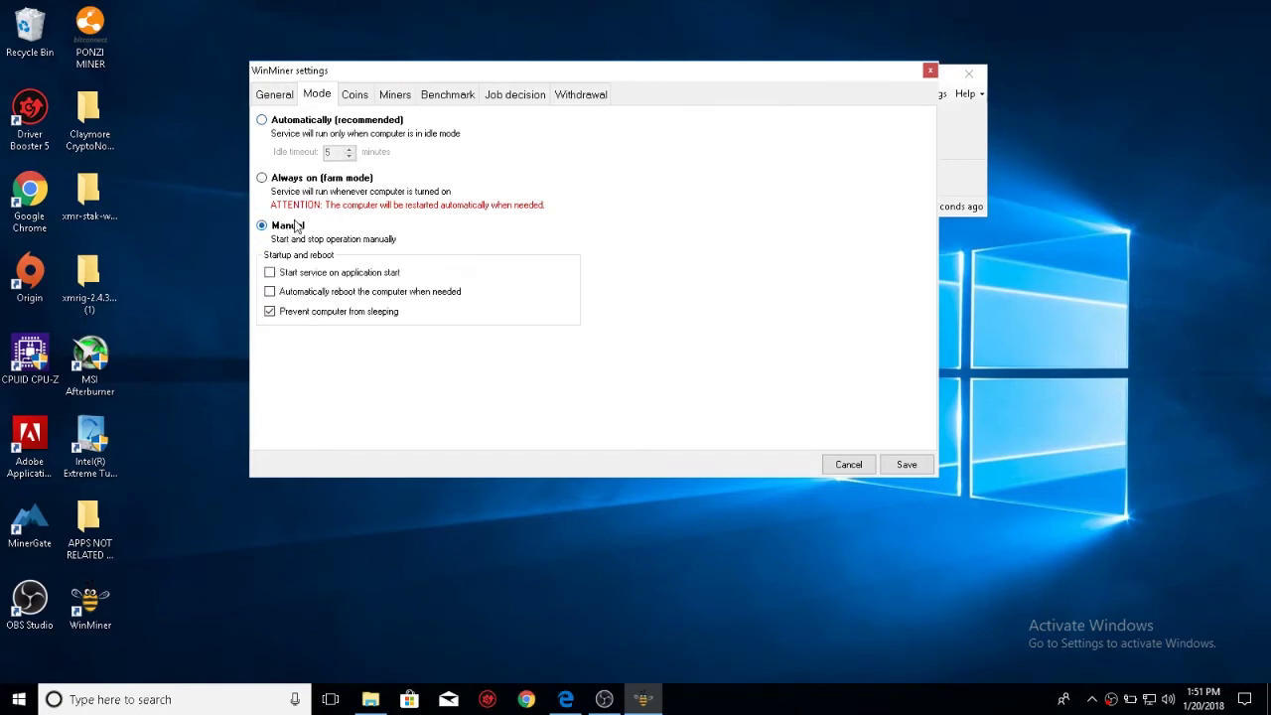
{"action": "left_click", "coordinate": [270, 273]}
{"action": "left_click", "coordinate": [270, 293]}
- On the Coins tab, try a 1% custom switch threshold and specific coins, then return to Auto optimized
{"action": "left_click", "coordinate": [354, 94]}
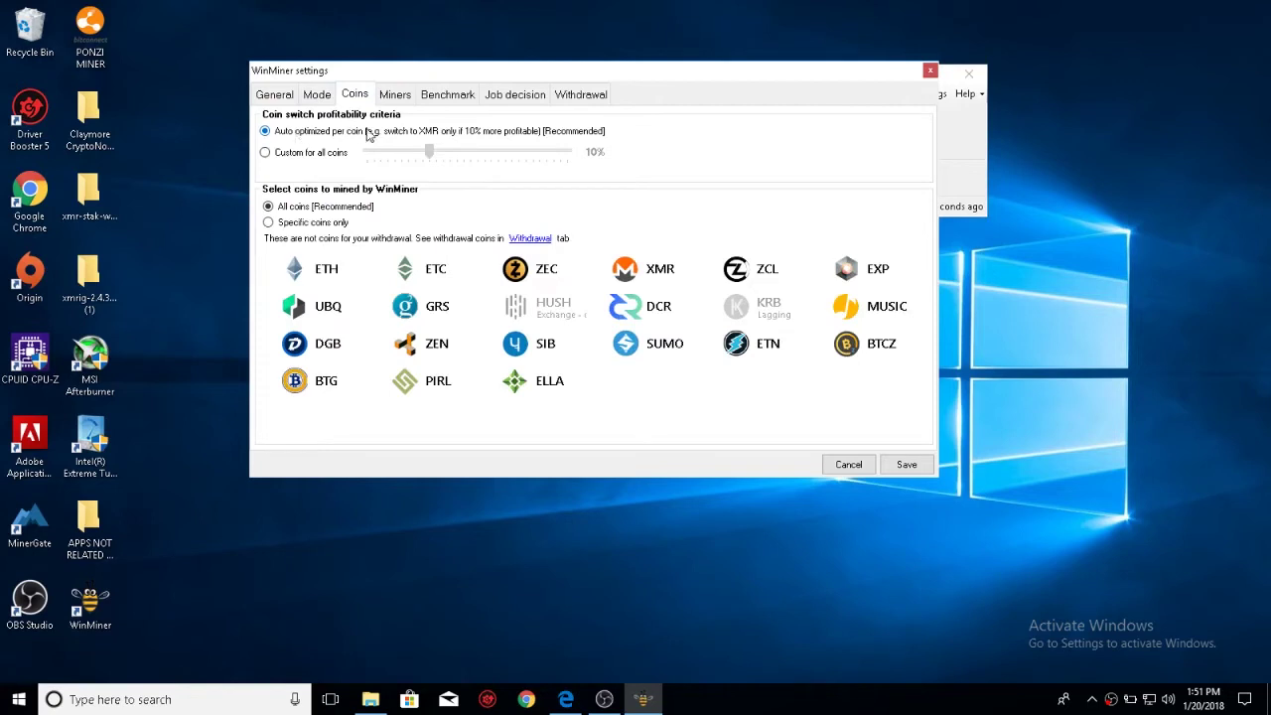
{"action": "left_click", "coordinate": [291, 156]}
{"action": "left_click_drag", "start_coordinate": [429, 151], "coordinate": [369, 156]}
{"action": "left_click", "coordinate": [266, 132]}
{"action": "left_click", "coordinate": [285, 224]}
- Compare the xmr-stak-cpu64 and ClaymoreOld miner options on the Miners tab
{"action": "left_click", "coordinate": [397, 97]}
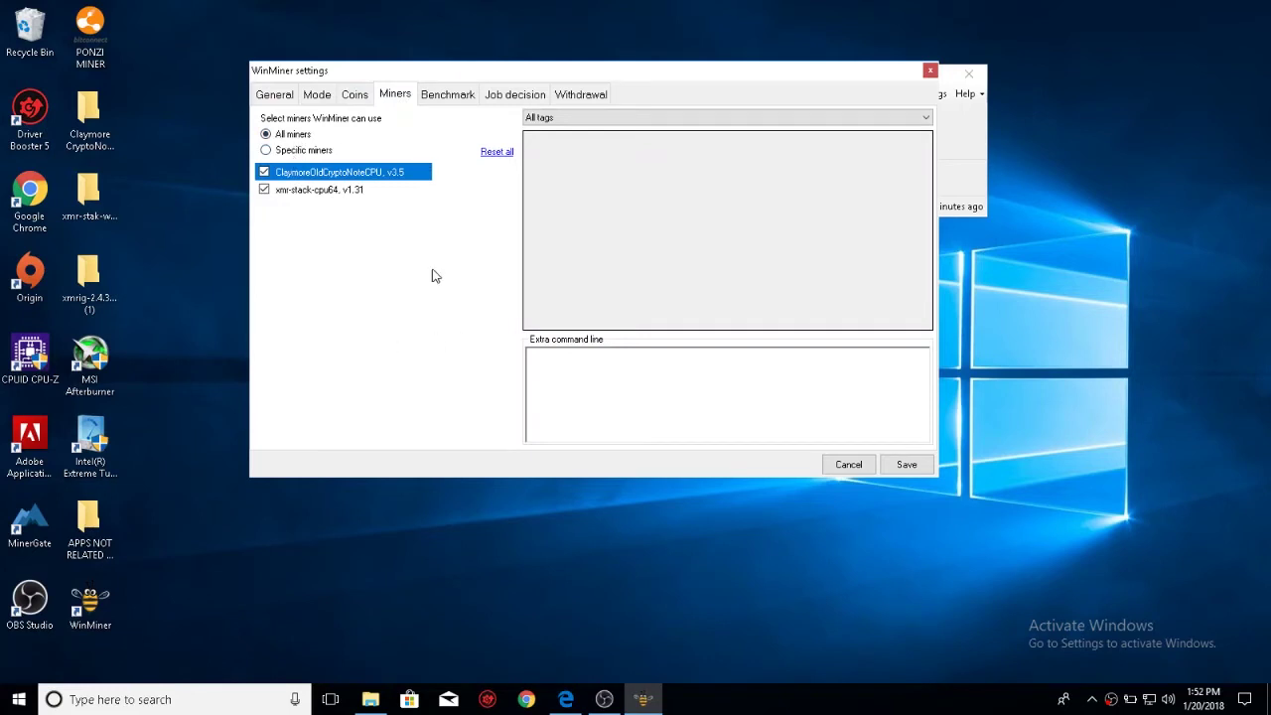
{"action": "left_click", "coordinate": [319, 191]}
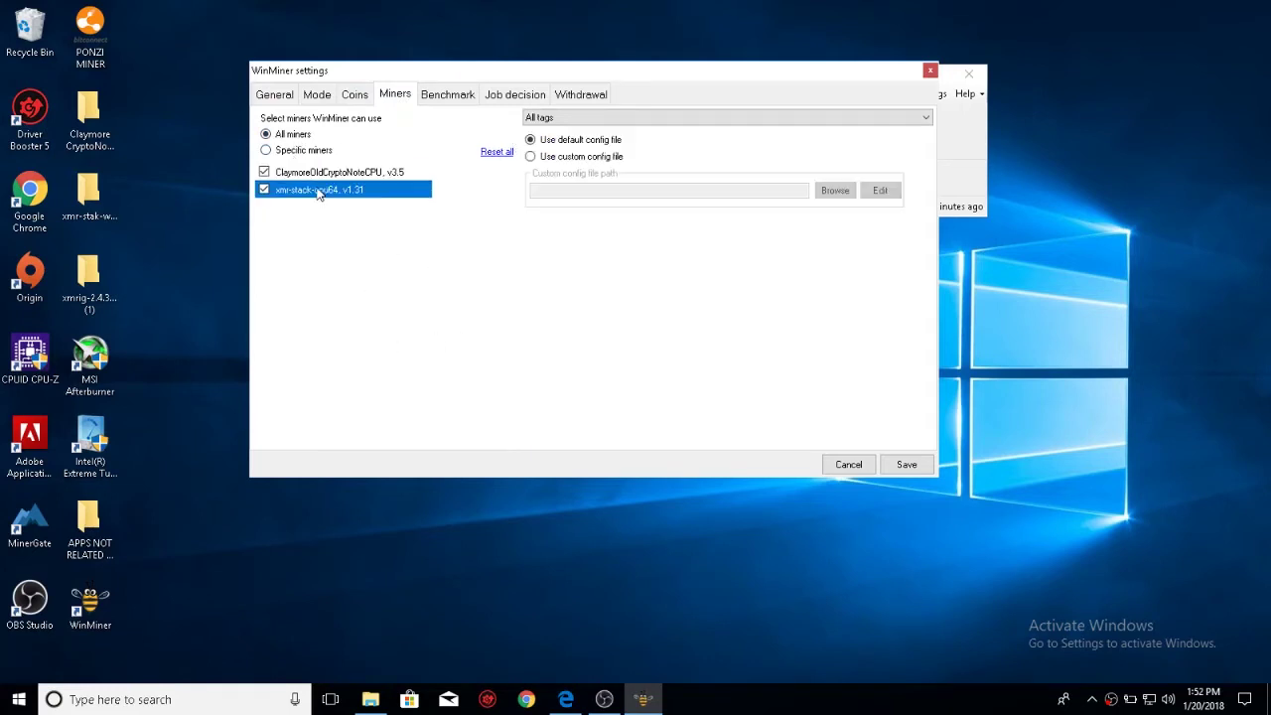
{"action": "left_click", "coordinate": [318, 176]}
{"action": "left_click", "coordinate": [317, 190]}
{"action": "left_click", "coordinate": [315, 175]}
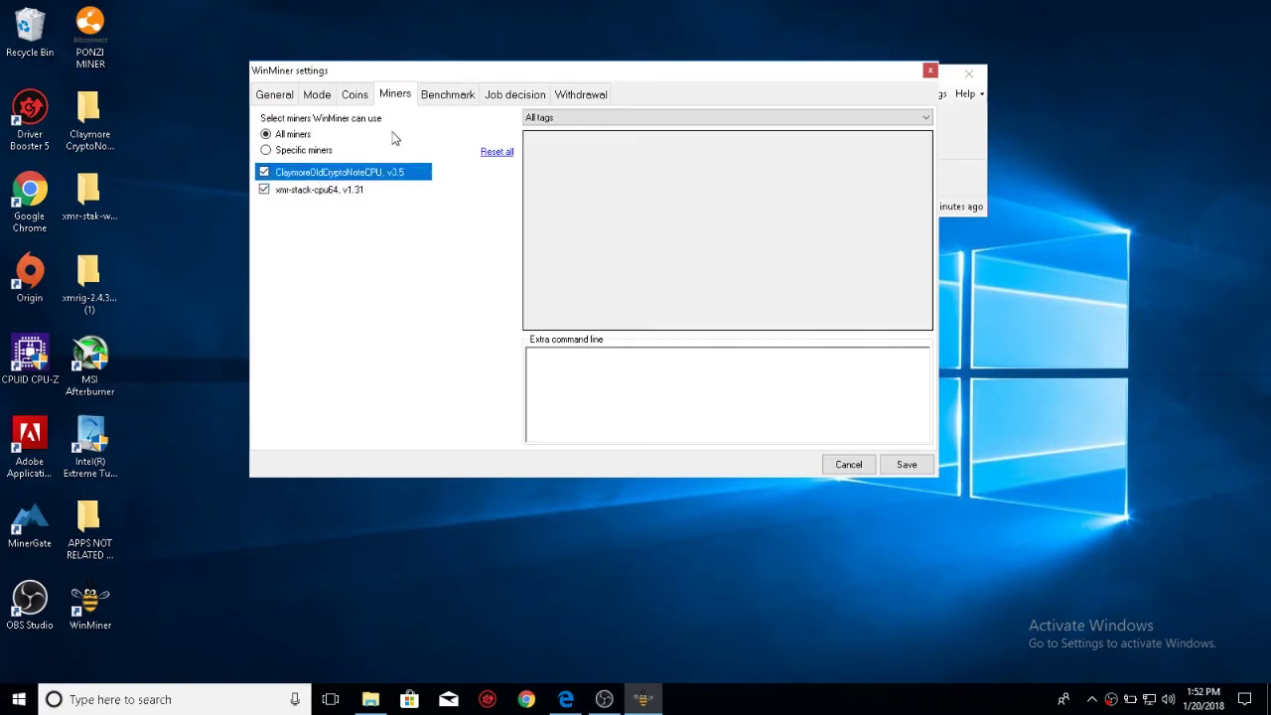
- Review the Job decision and Withdrawal pages, ending on Benchmark settings with Full testing
{"action": "left_click", "coordinate": [448, 94]}
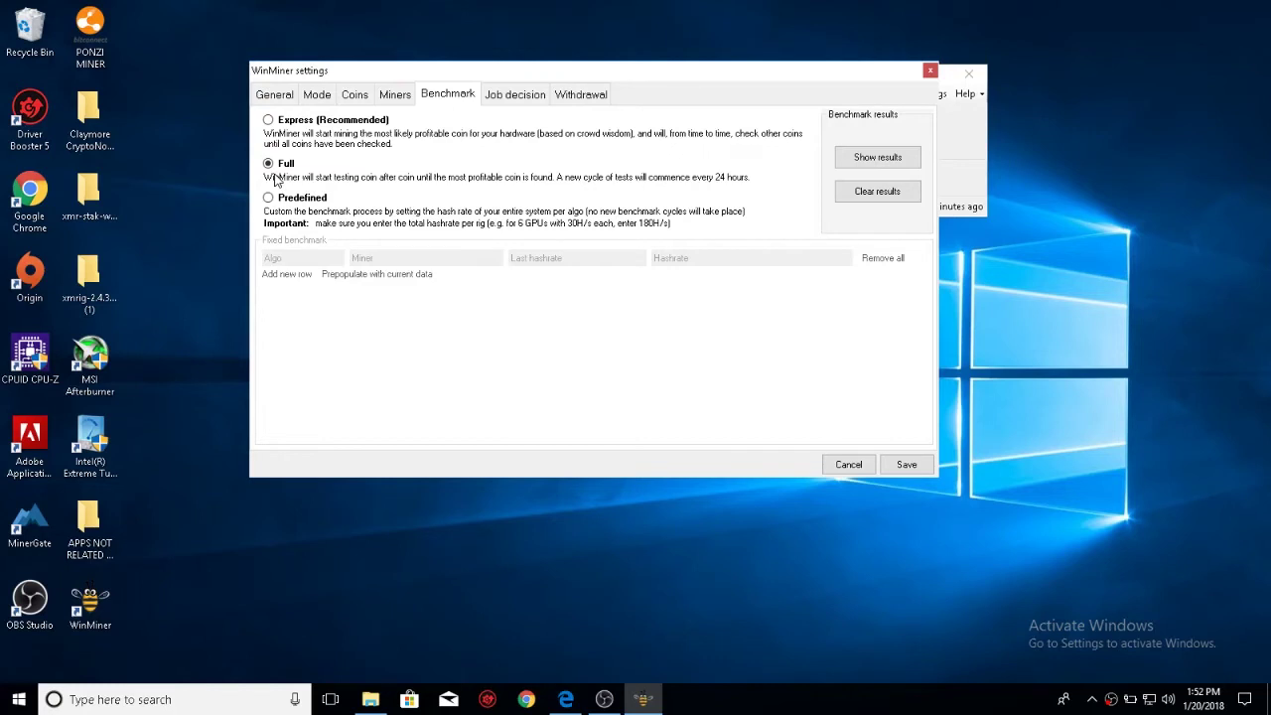
{"action": "left_click", "coordinate": [534, 100]}
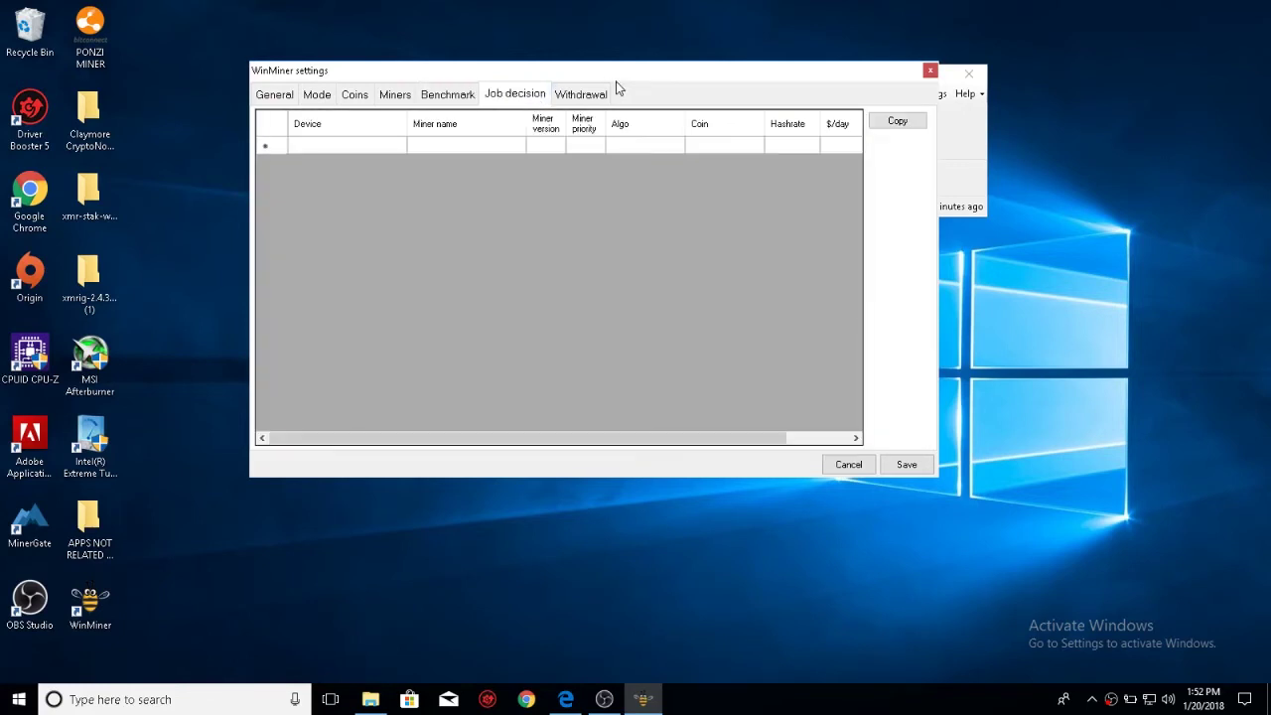
{"action": "left_click", "coordinate": [564, 100]}
{"action": "left_click", "coordinate": [447, 95]}
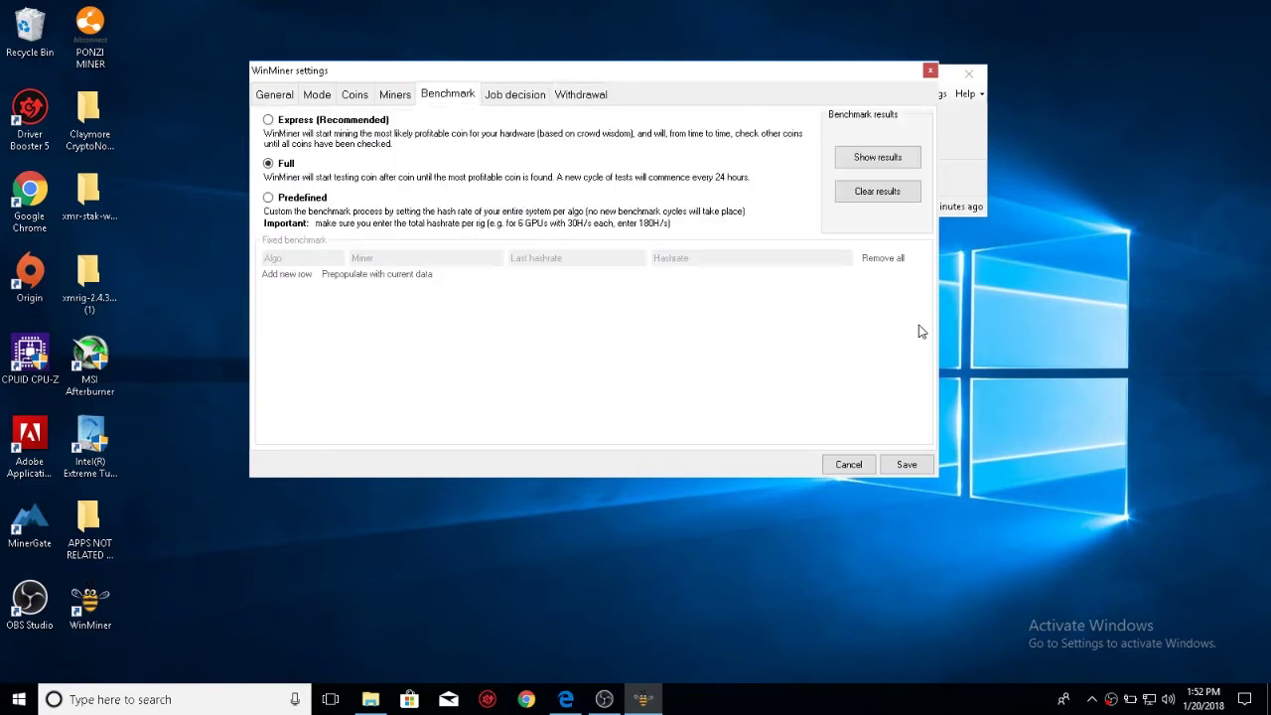
- Save the settings, run a brief ETN mining session, then stop it so the CPU shows Idle
{"action": "left_click", "coordinate": [906, 466]}
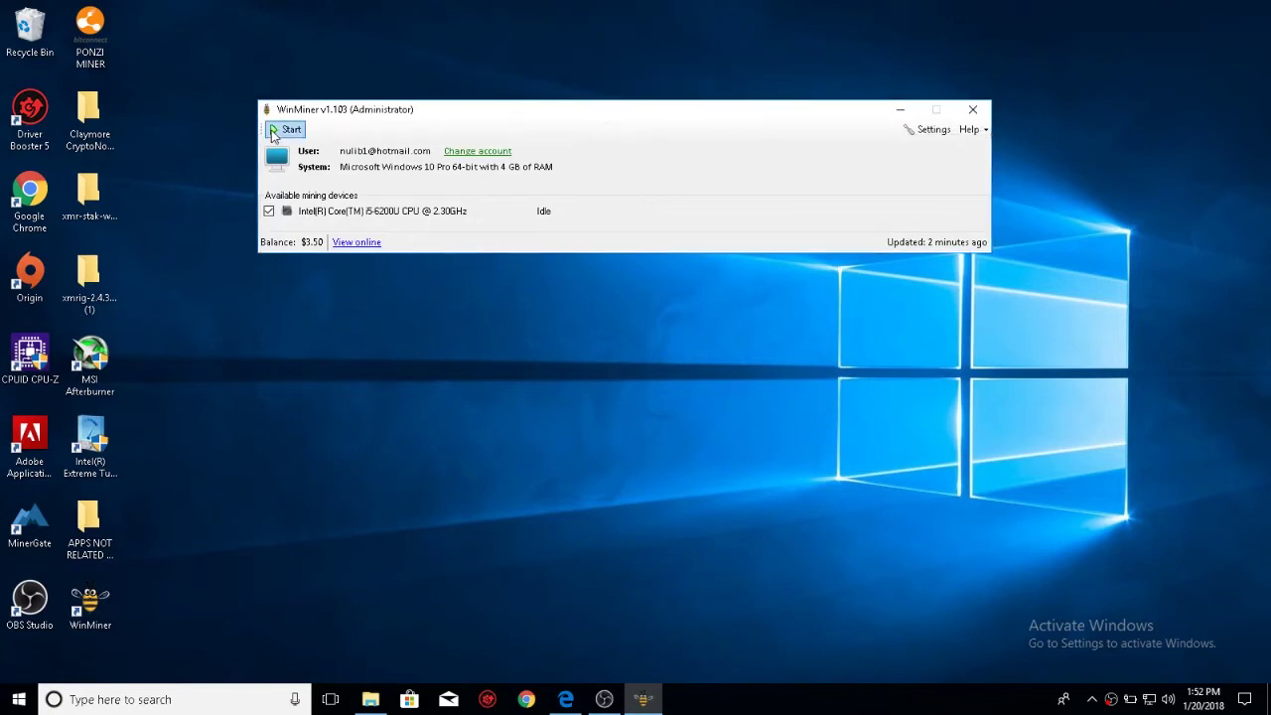
{"action": "left_click", "coordinate": [286, 132]}
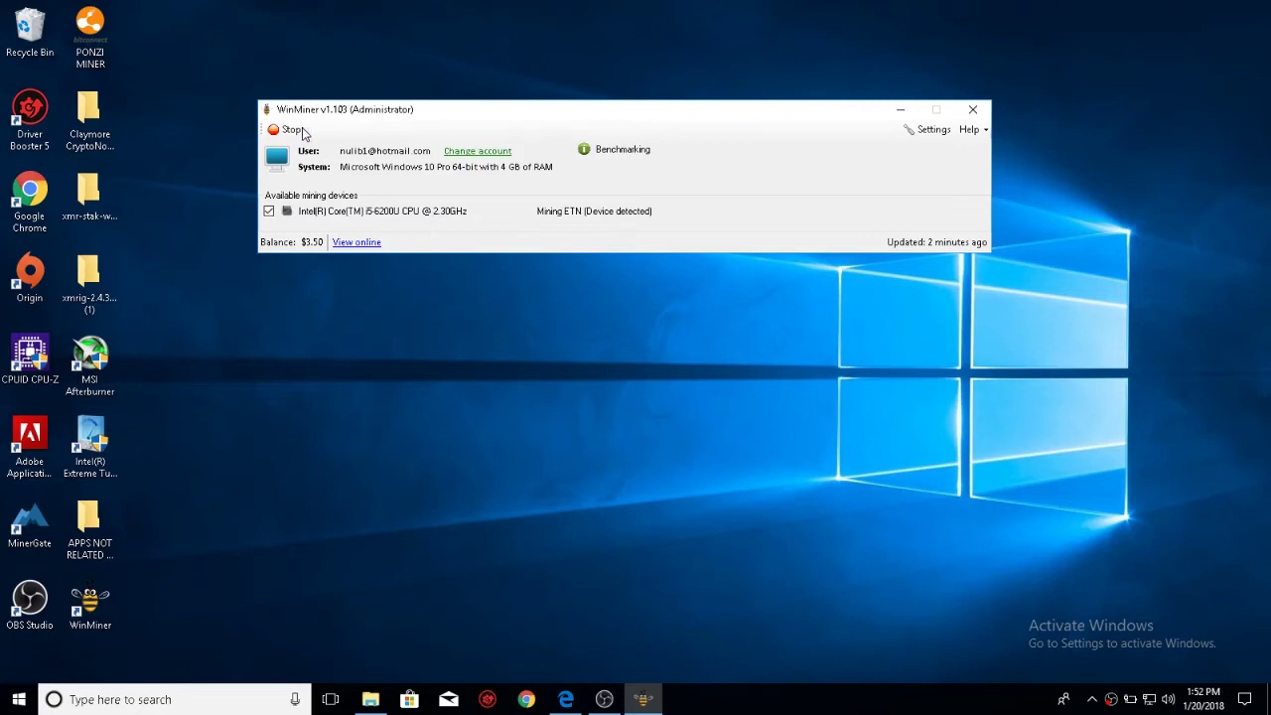
{"action": "left_click", "coordinate": [285, 129]}
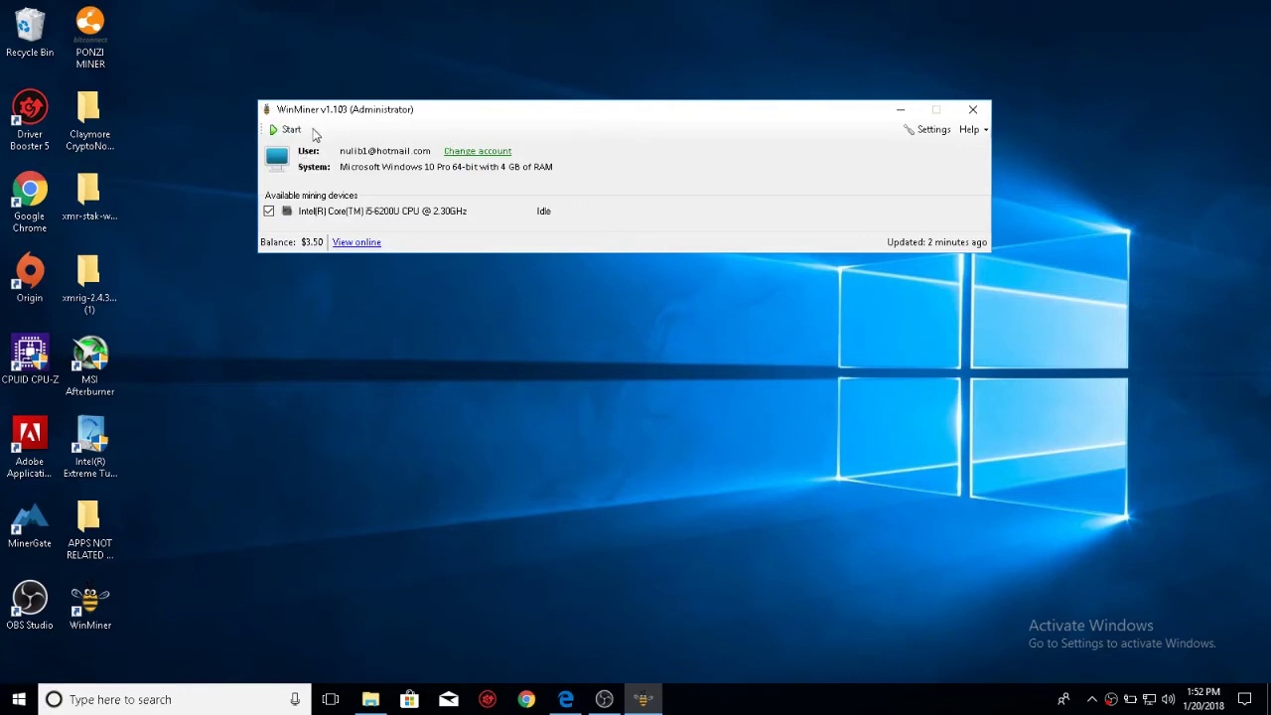
{"action": "left_click_drag", "start_coordinate": [536, 114], "coordinate": [550, 101]}
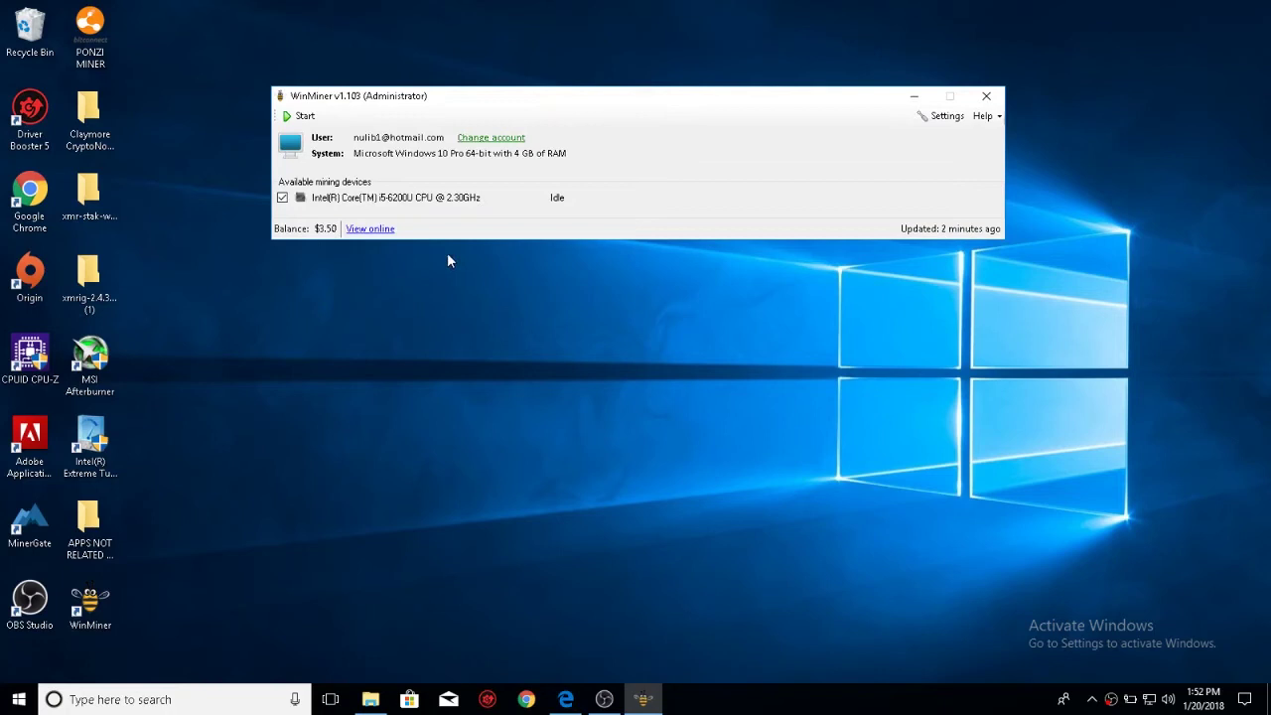
- Open the online dashboard and view the $3.50 balance with the Jan 4–21, 2018 daily profit chart
{"action": "left_click", "coordinate": [356, 229]}
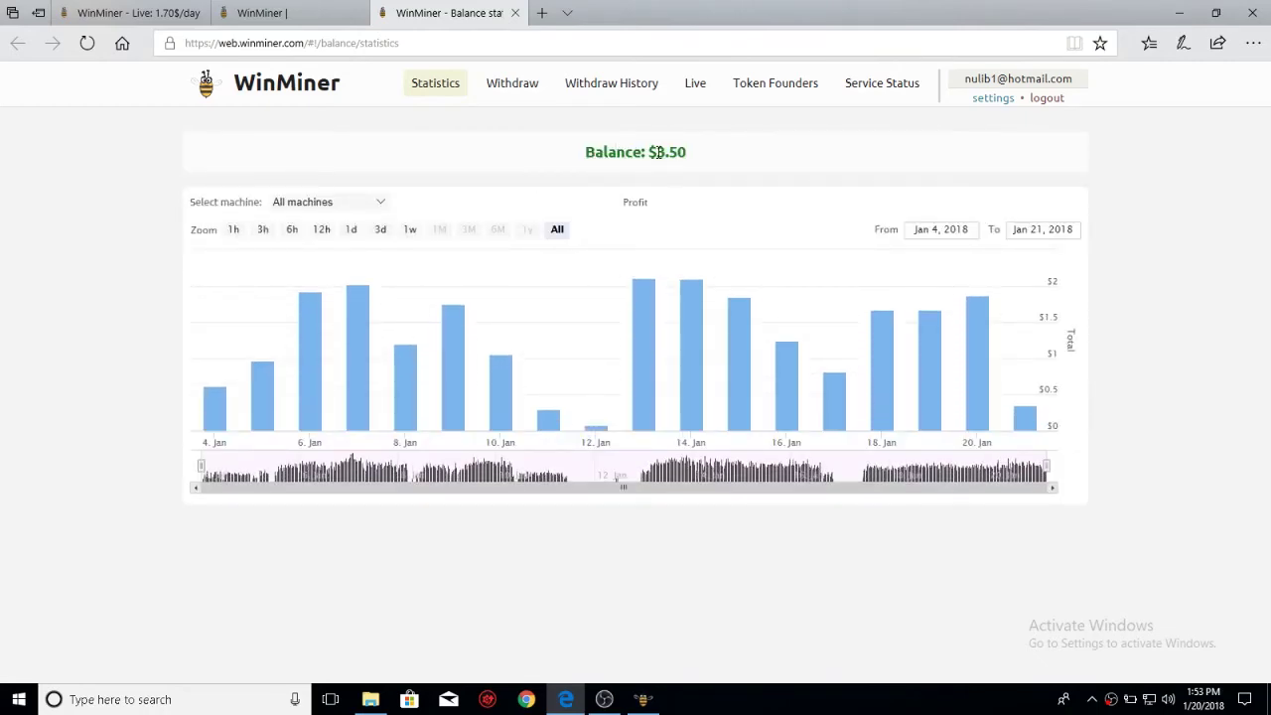
{"action": "left_click_drag", "start_coordinate": [657, 151], "coordinate": [685, 151]}
{"action": "left_click", "coordinate": [720, 157]}
{"action": "left_click", "coordinate": [516, 86]}
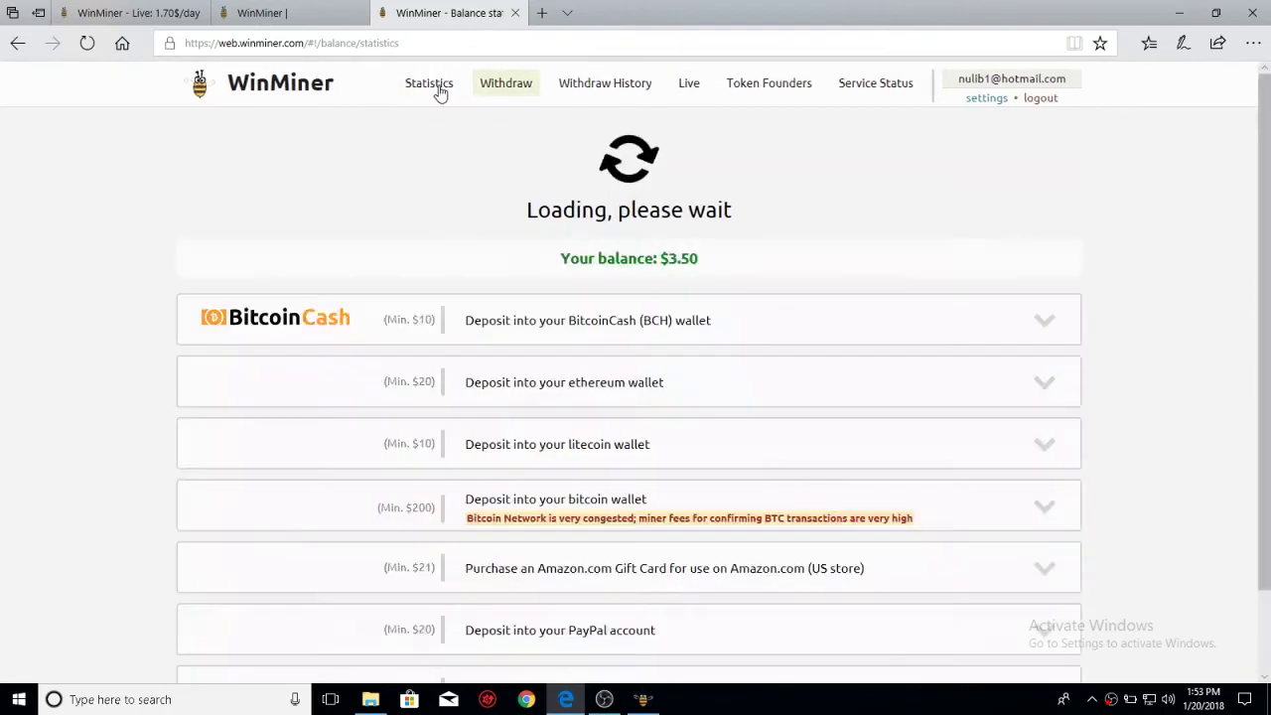
{"action": "left_click", "coordinate": [439, 87]}
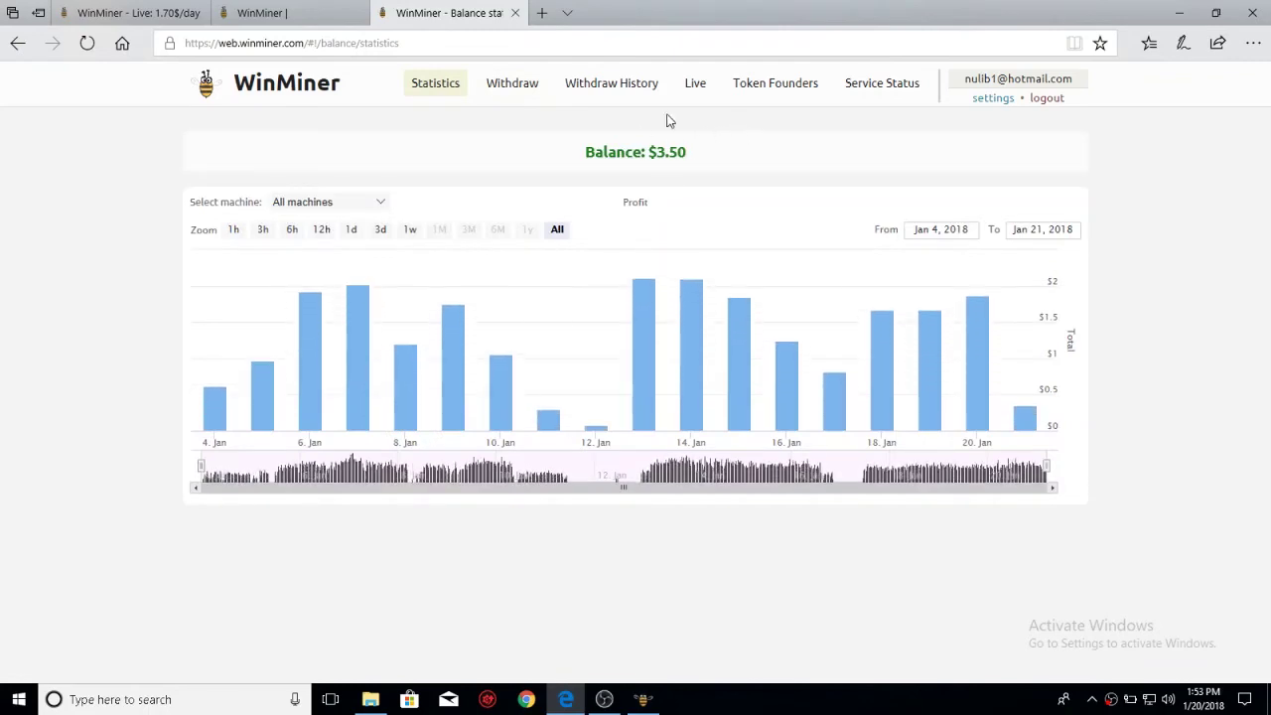
- Open the Live page and look over the machine cards: 3 of 4 connected, earning 1.70$/day in total
{"action": "left_click", "coordinate": [694, 84]}
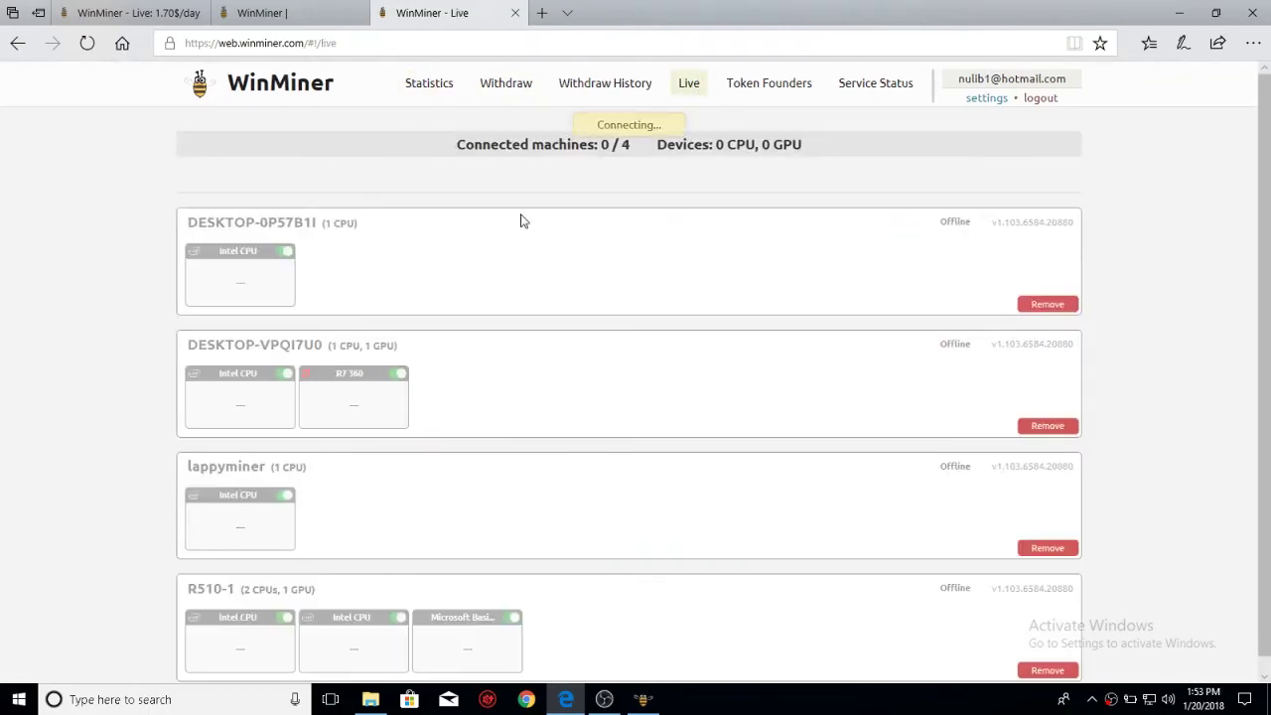
{"action": "scroll", "coordinate": [397, 447], "scroll_direction": "down", "scroll_amount": 3}
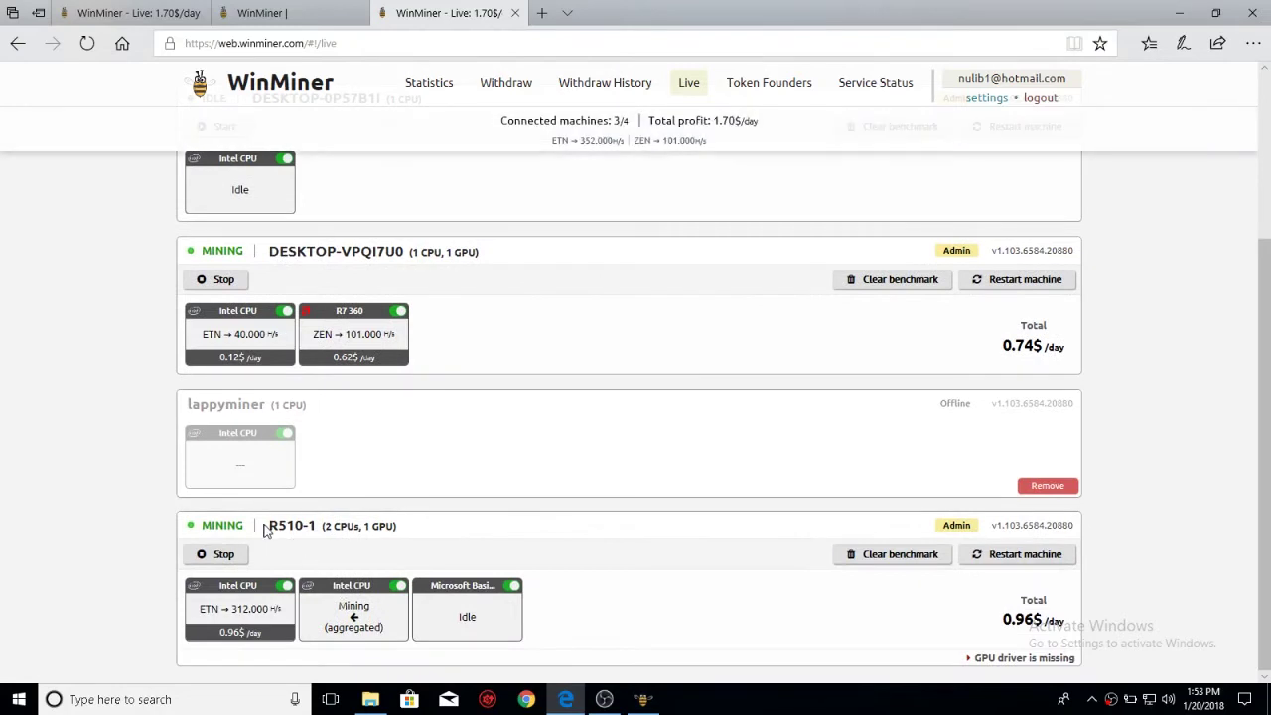
{"action": "left_click_drag", "start_coordinate": [266, 531], "coordinate": [537, 604]}
{"action": "left_click", "coordinate": [434, 571]}
{"action": "scroll", "coordinate": [468, 420], "scroll_direction": "up", "scroll_amount": 1}
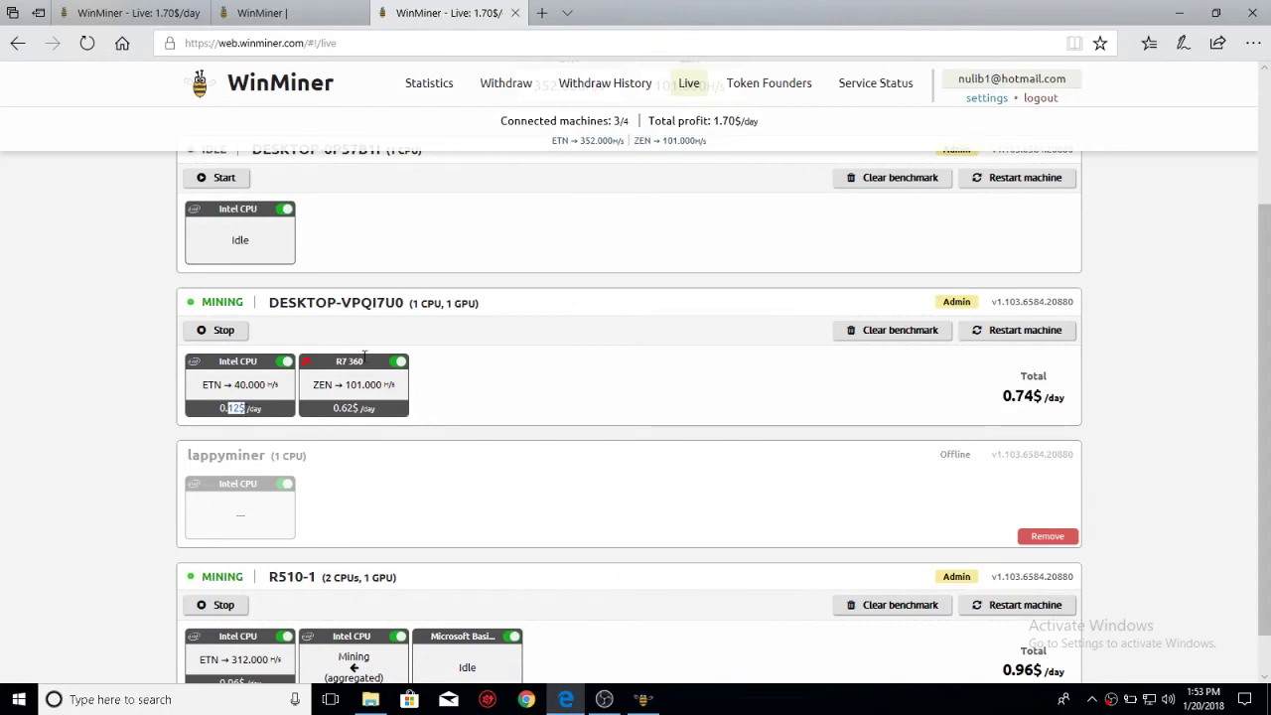
{"action": "scroll", "coordinate": [479, 353], "scroll_direction": "up", "scroll_amount": 1}
{"action": "scroll", "coordinate": [478, 352], "scroll_direction": "up", "scroll_amount": 1}
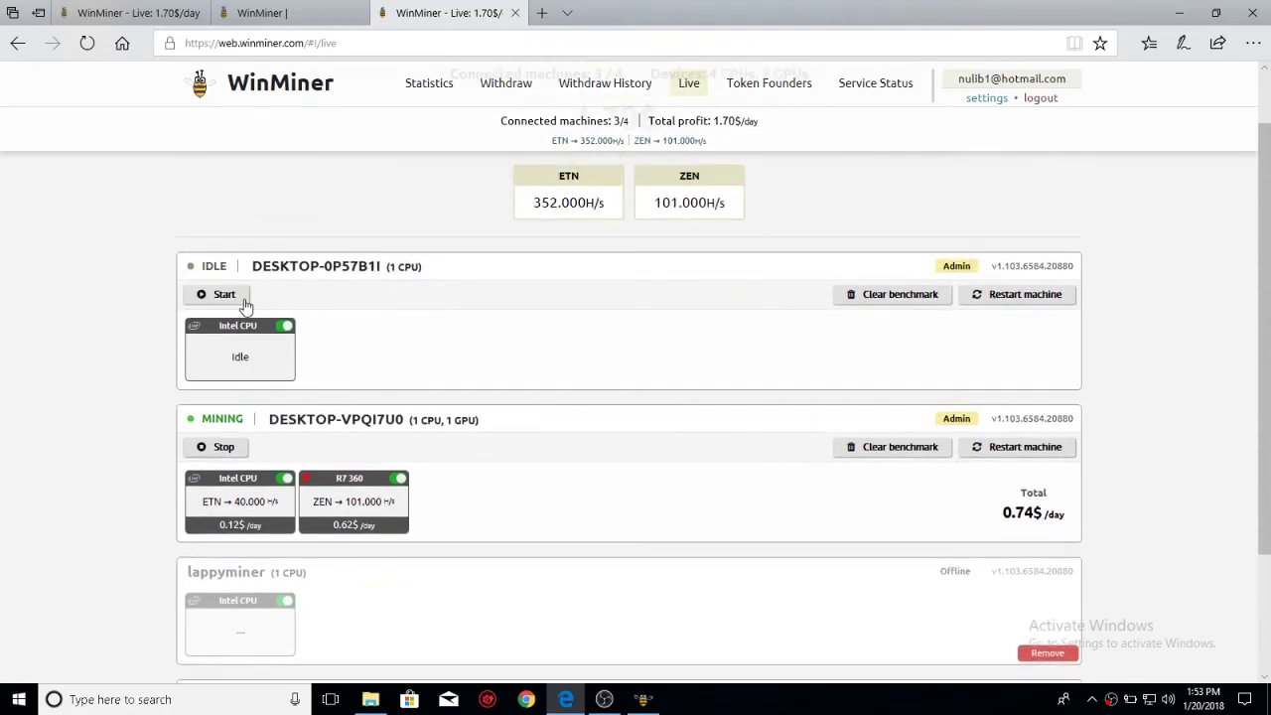
{"action": "scroll", "coordinate": [446, 355], "scroll_direction": "down", "scroll_amount": 3}
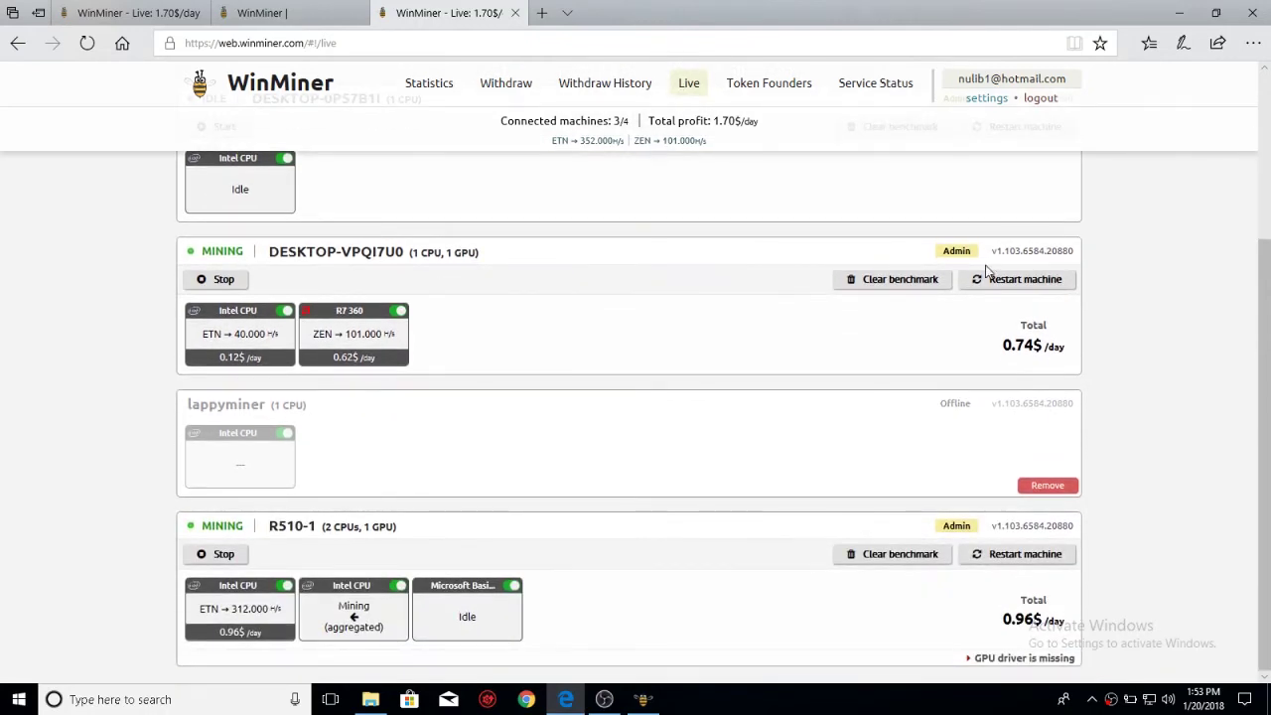
{"action": "scroll", "coordinate": [773, 327], "scroll_direction": "up", "scroll_amount": 3}
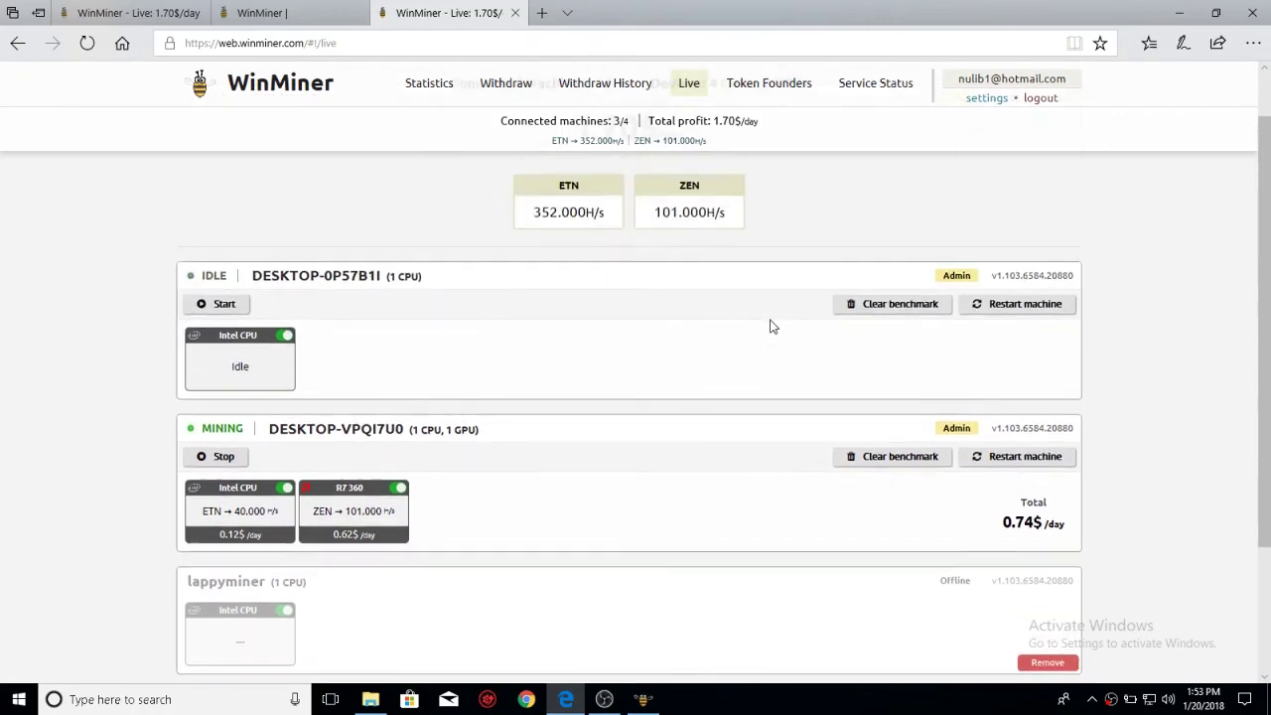
- Start mining on the idle DESKTOP-0P57B1I machine and check the WinMiner app before returning to the dashboard
{"action": "left_click", "coordinate": [220, 305]}
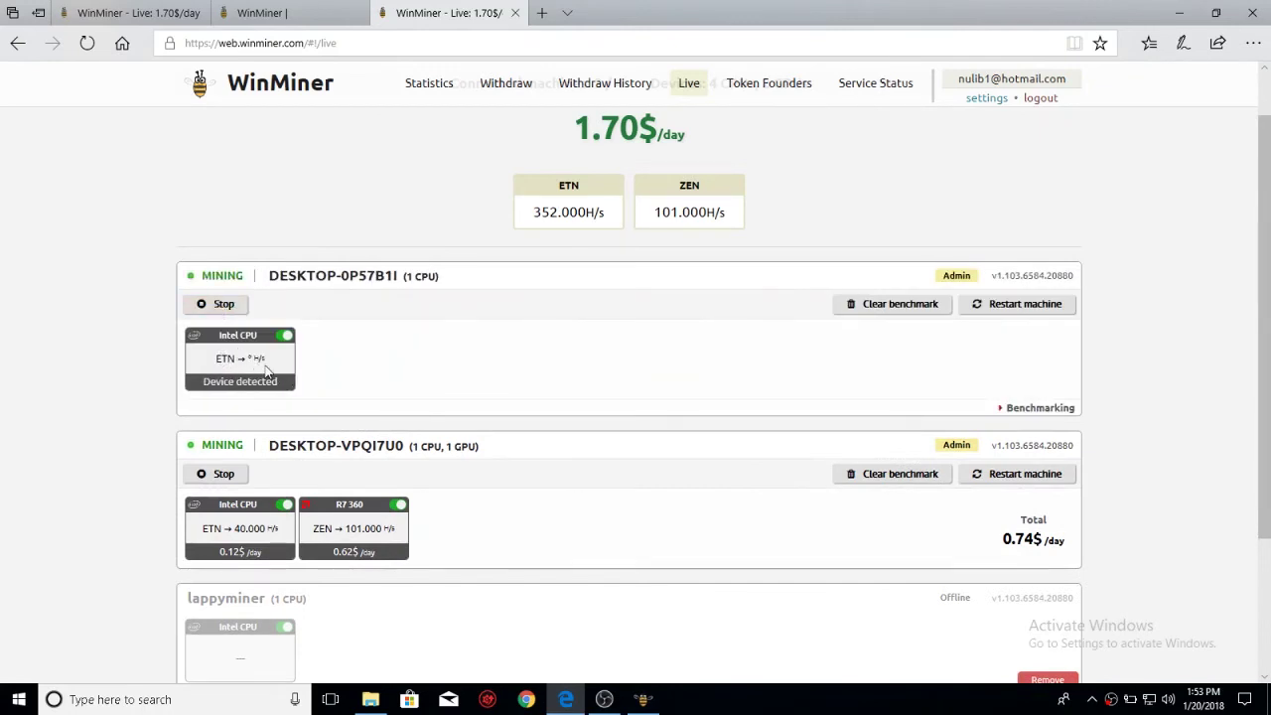
{"action": "left_click", "coordinate": [655, 694]}
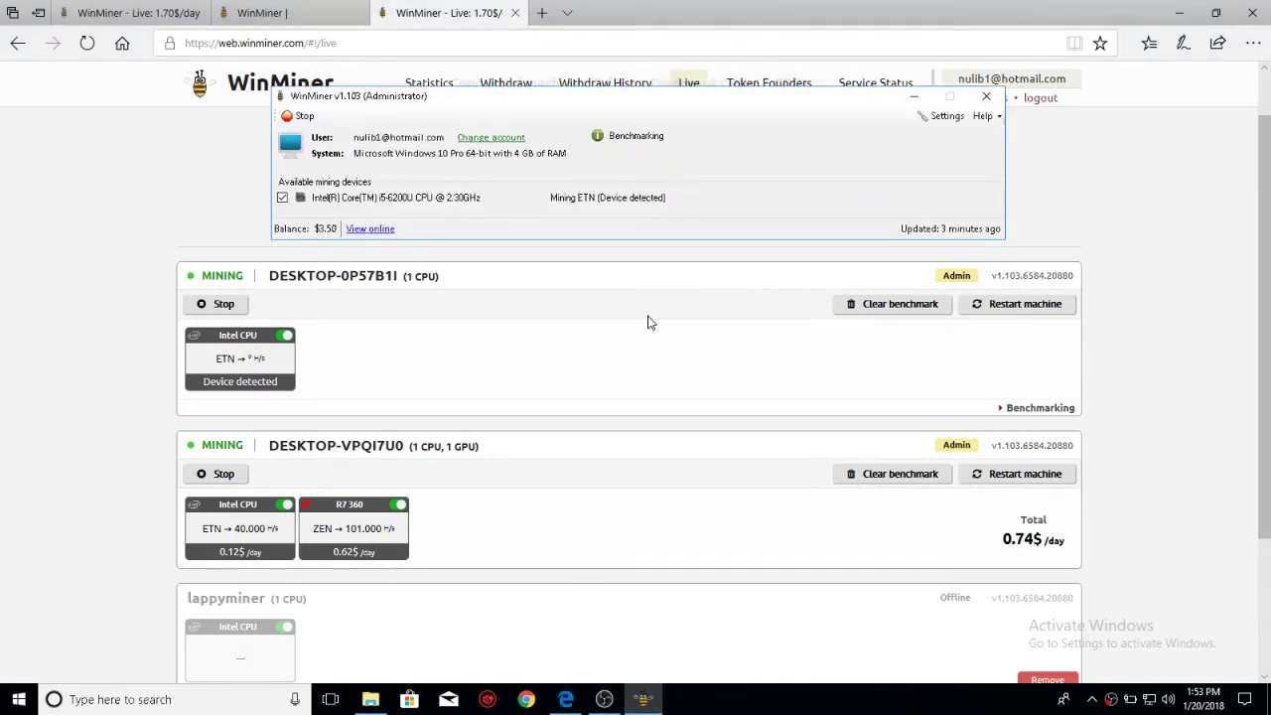
{"action": "left_click", "coordinate": [910, 97]}
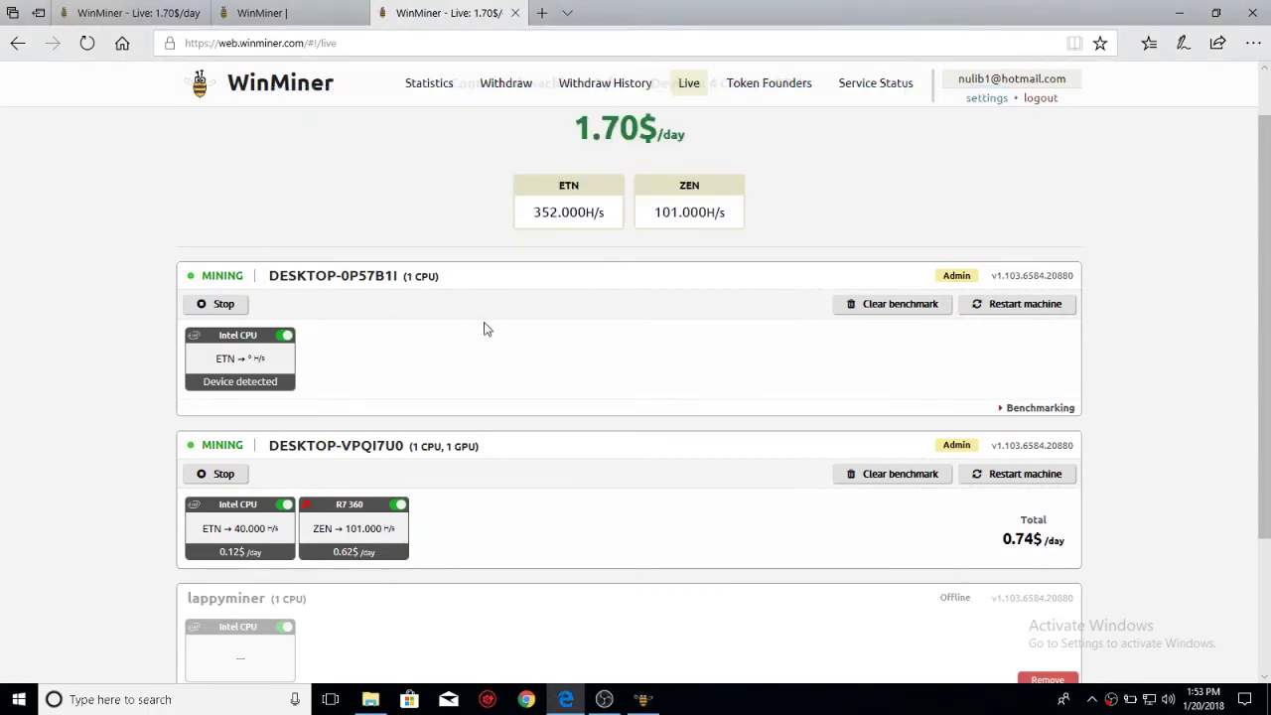
- Review the R7 360's ZEN hash rate and daily earnings on the machine cards
{"action": "scroll", "coordinate": [486, 328], "scroll_direction": "down", "scroll_amount": 3}
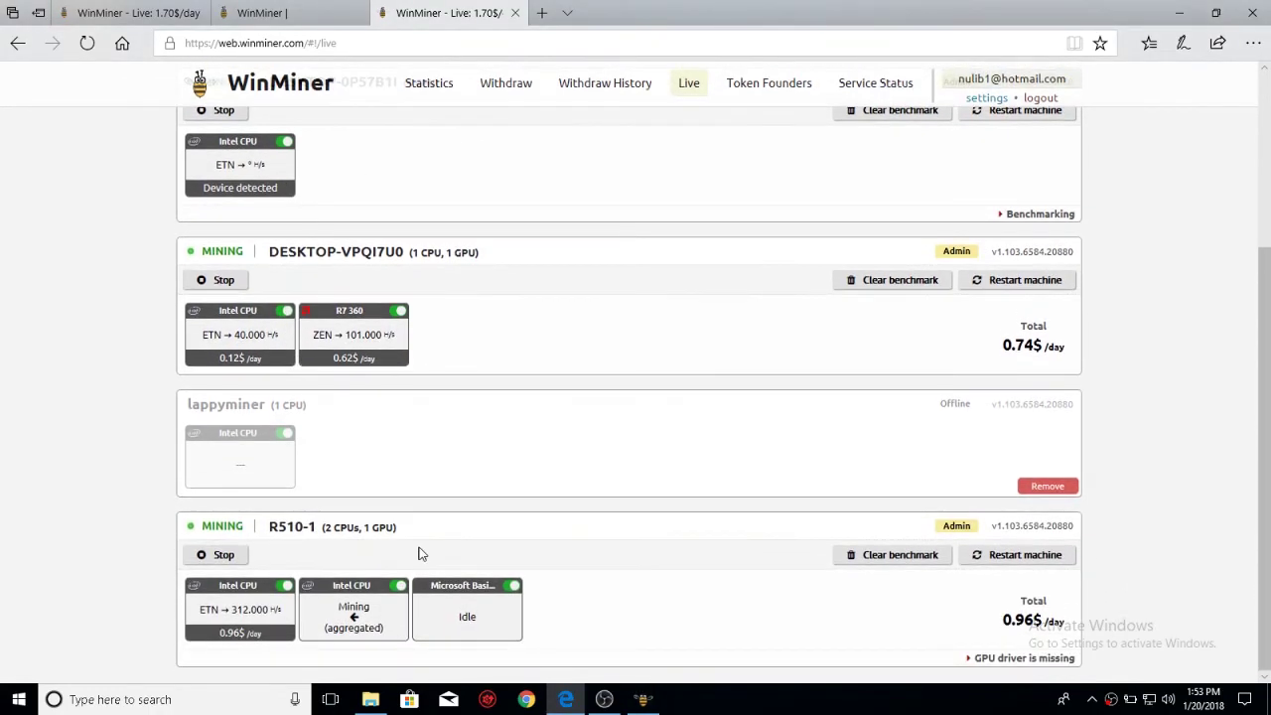
{"action": "scroll", "coordinate": [526, 351], "scroll_direction": "up", "scroll_amount": 3}
{"action": "scroll", "coordinate": [515, 444], "scroll_direction": "down", "scroll_amount": 2}
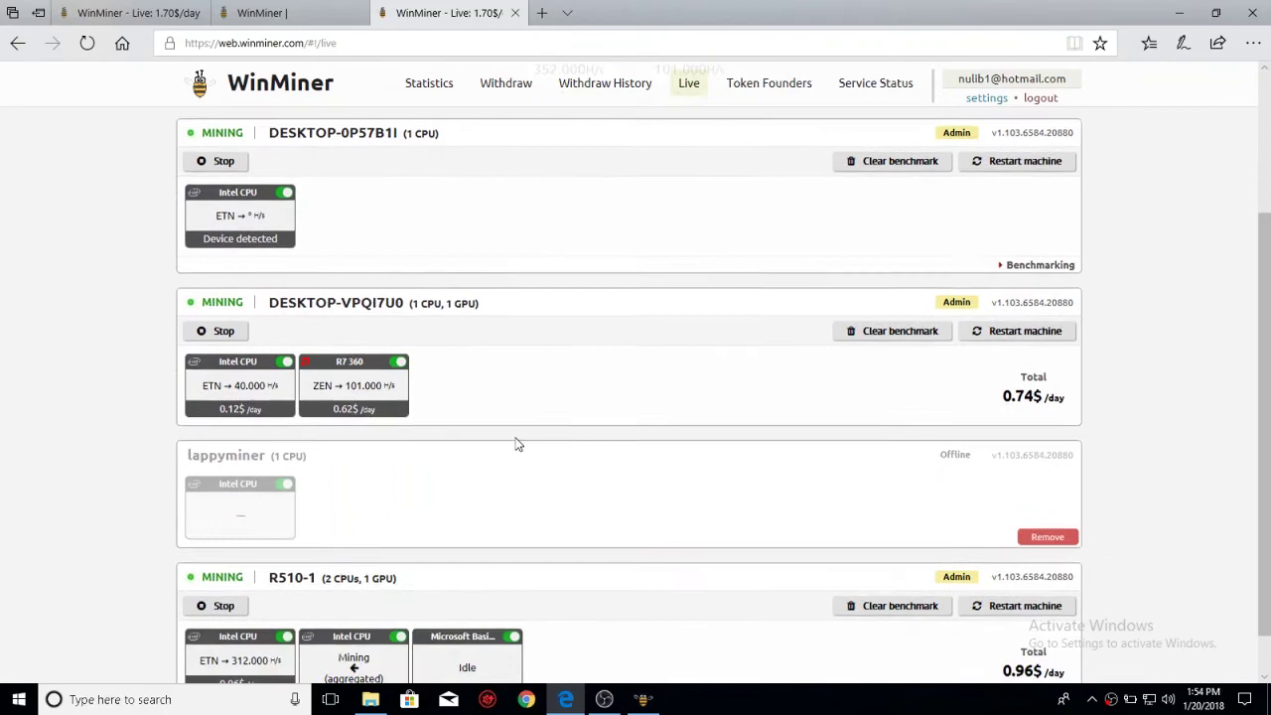
{"action": "scroll", "coordinate": [515, 444], "scroll_direction": "up", "scroll_amount": 3}
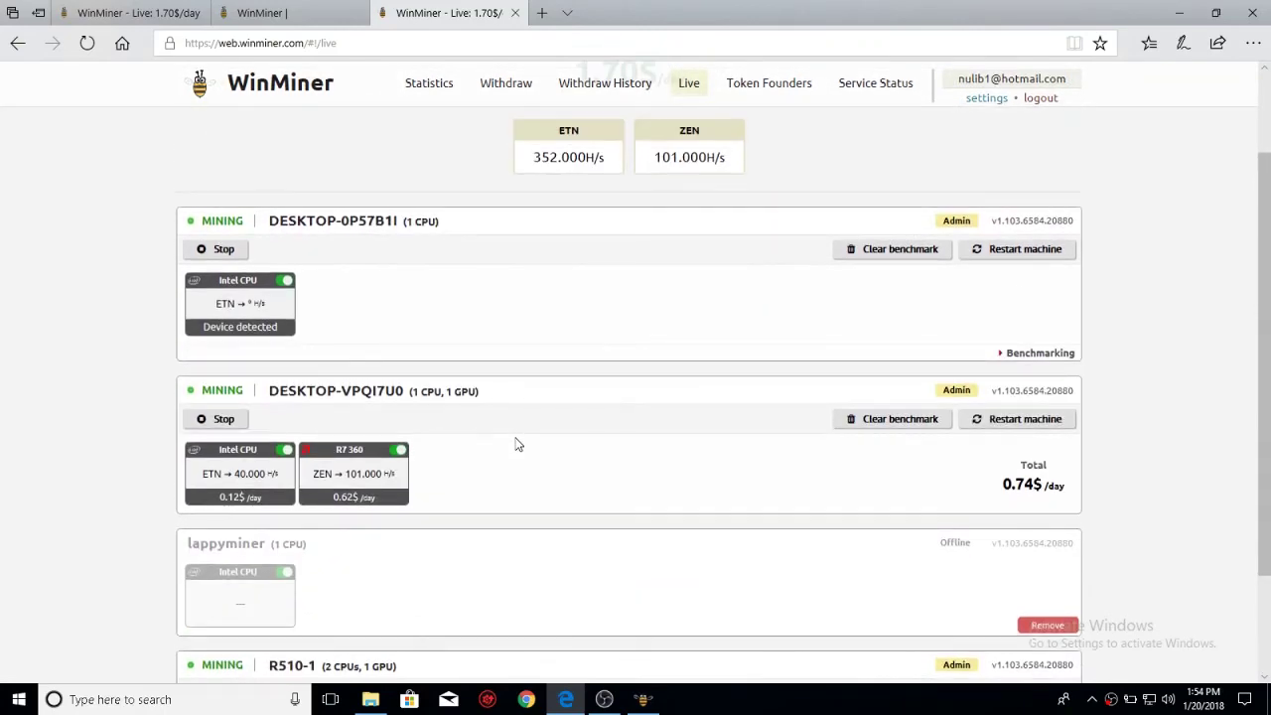
{"action": "scroll", "coordinate": [499, 352], "scroll_direction": "down", "scroll_amount": 2}
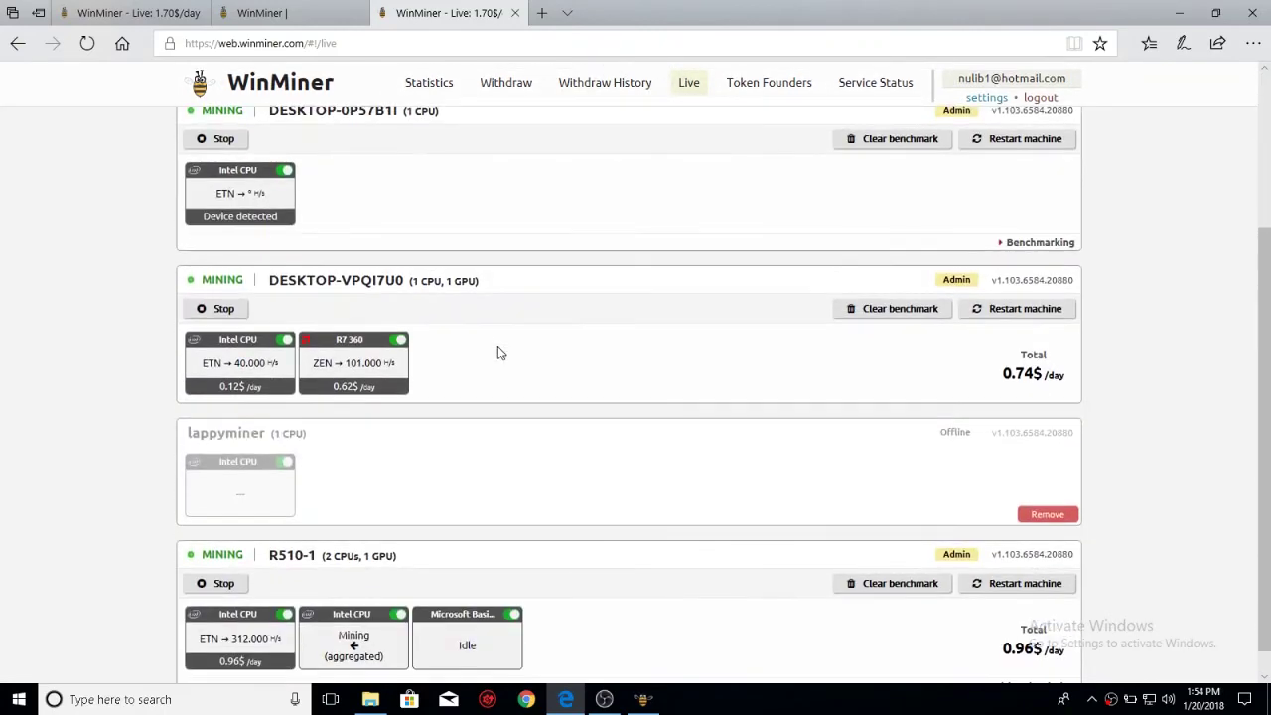
{"action": "left_click_drag", "start_coordinate": [355, 362], "coordinate": [423, 363]}
{"action": "left_click", "coordinate": [426, 363]}
{"action": "left_click_drag", "start_coordinate": [342, 397], "coordinate": [360, 388]}
- Stop mining on DESKTOP-VPQI7U0, restart it, and scroll back to the top
{"action": "left_click", "coordinate": [212, 311]}
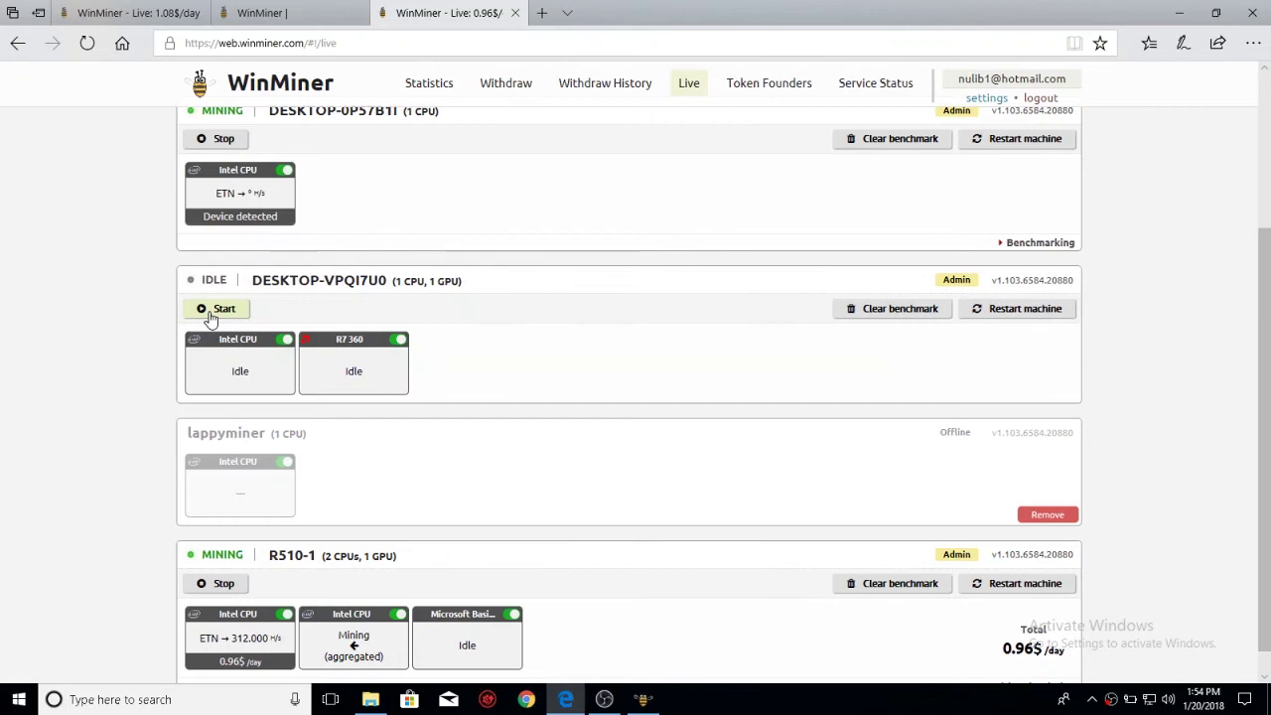
{"action": "left_click", "coordinate": [211, 312]}
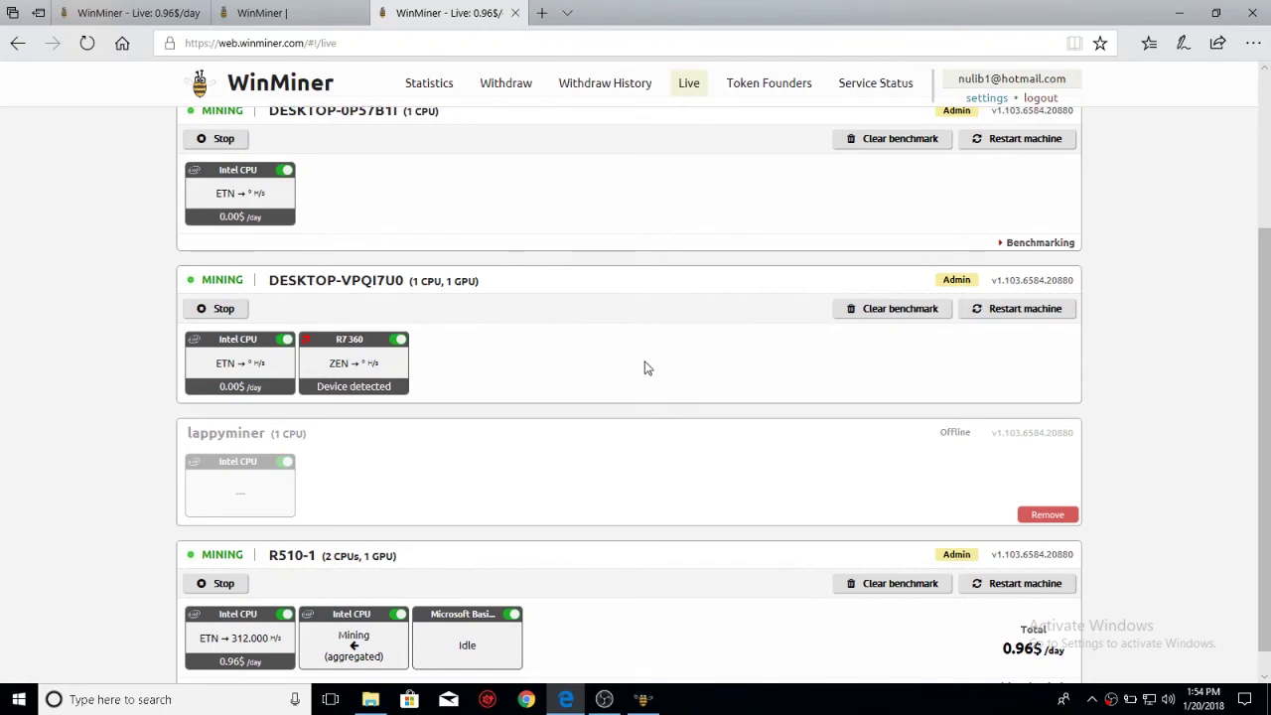
{"action": "scroll", "coordinate": [644, 368], "scroll_direction": "up", "scroll_amount": 3}
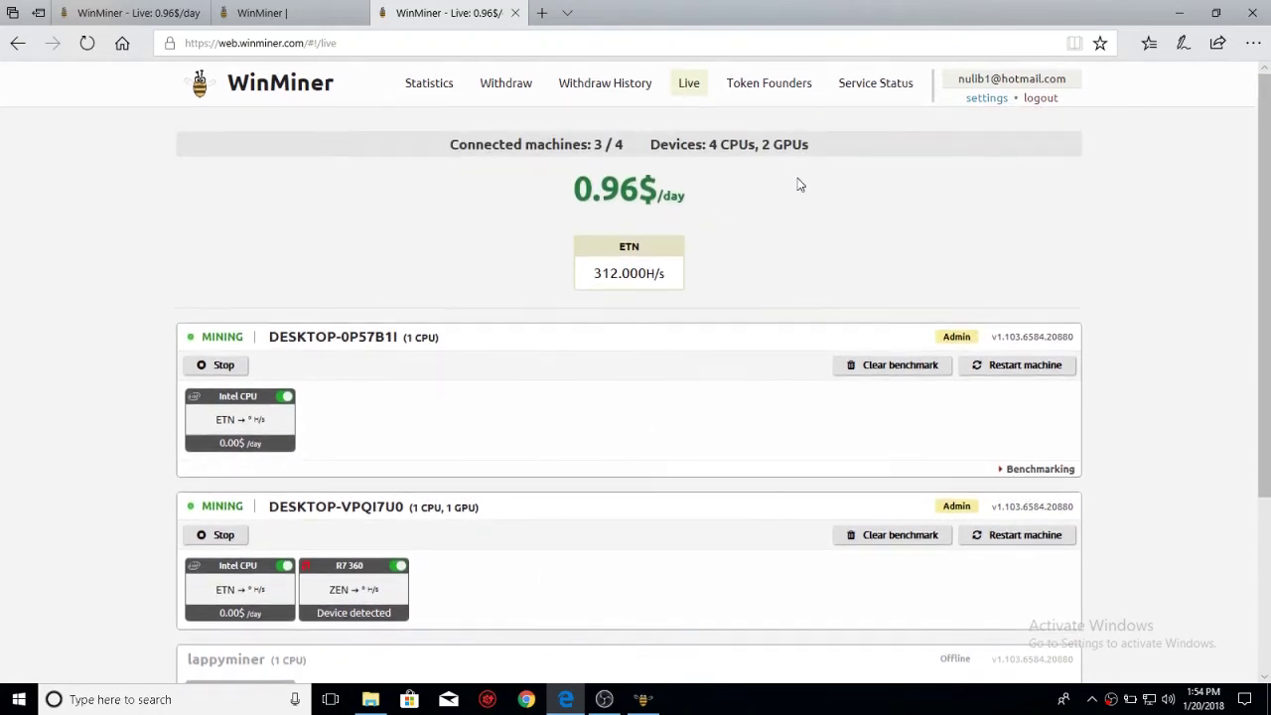
- Open the Withdraw page to see payout options from litecoin ($10 minimum) to bitcoin ($200) against the $3.50 balance
{"action": "left_click", "coordinate": [512, 83]}
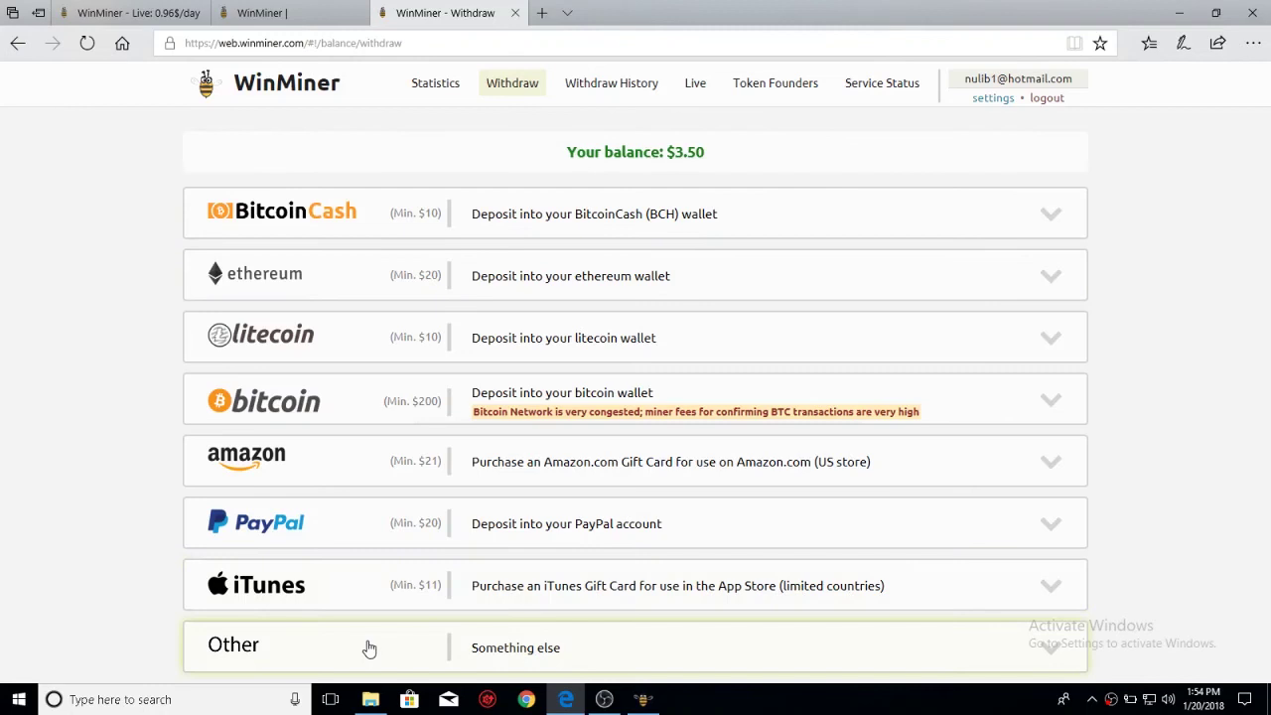
{"action": "scroll", "coordinate": [613, 269], "scroll_direction": "down", "scroll_amount": 1}
{"action": "scroll", "coordinate": [556, 397], "scroll_direction": "up", "scroll_amount": 1}
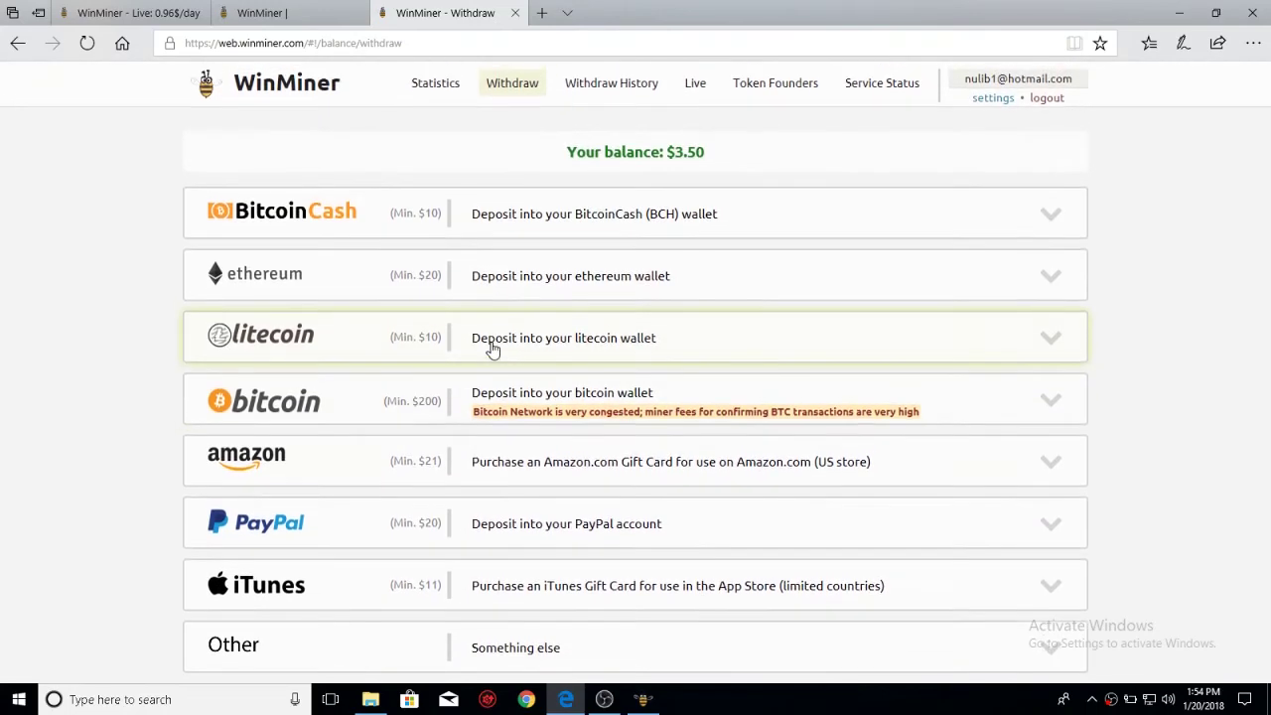
{"action": "scroll", "coordinate": [382, 451], "scroll_direction": "down", "scroll_amount": 1}
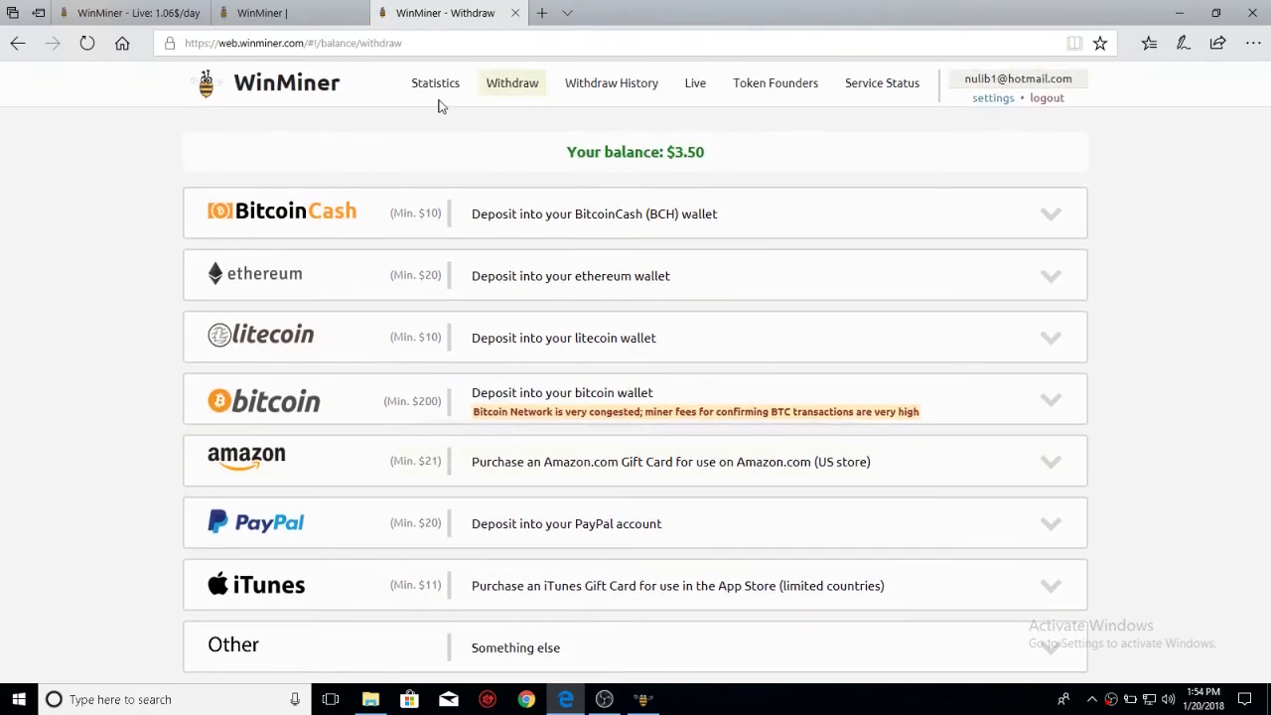
- Chart profit for DESKTOP-0P57B1I and then all machines in Statistics, then go back to Live
{"action": "left_click", "coordinate": [435, 79]}
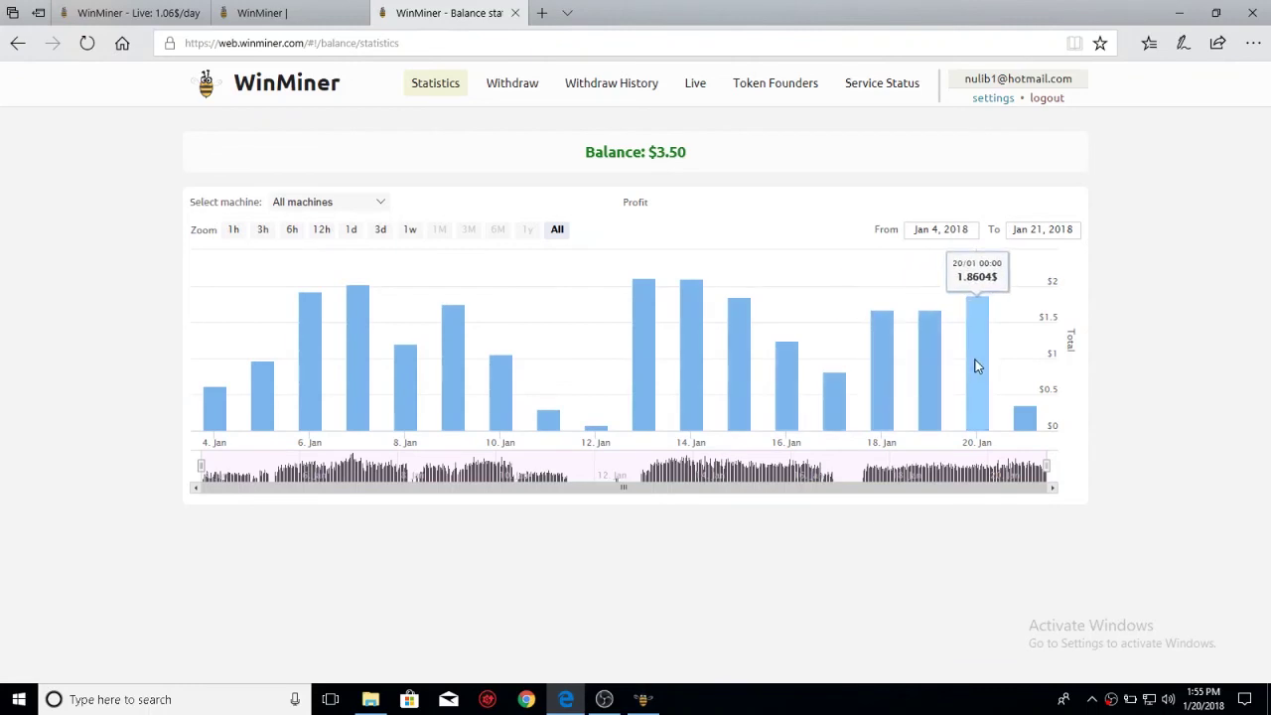
{"action": "left_click", "coordinate": [303, 203]}
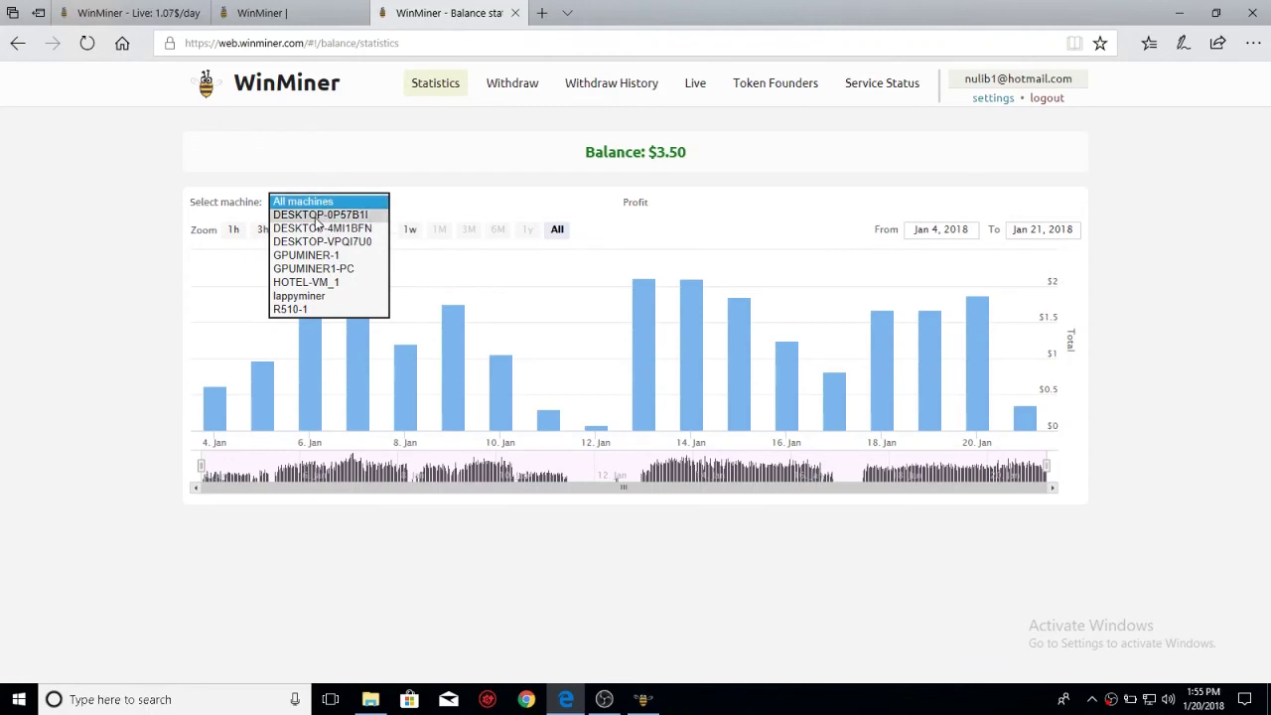
{"action": "left_click", "coordinate": [320, 215]}
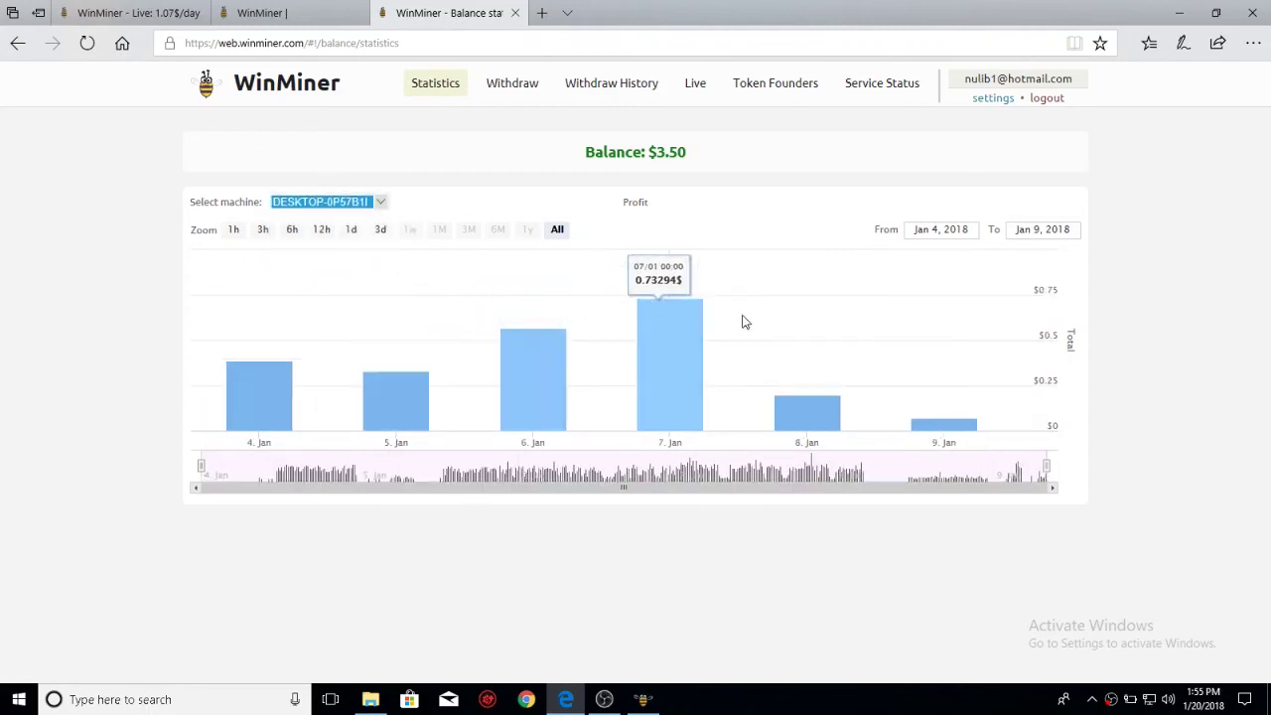
{"action": "left_click", "coordinate": [316, 202]}
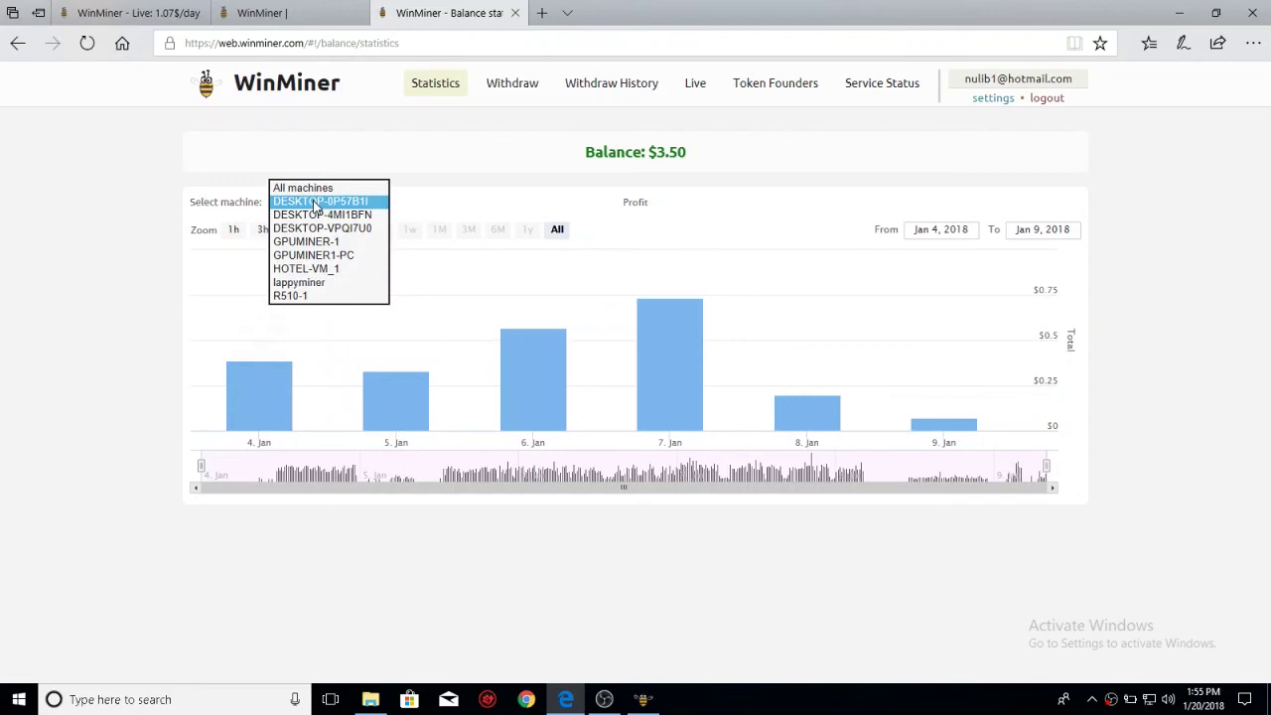
{"action": "left_click", "coordinate": [309, 188]}
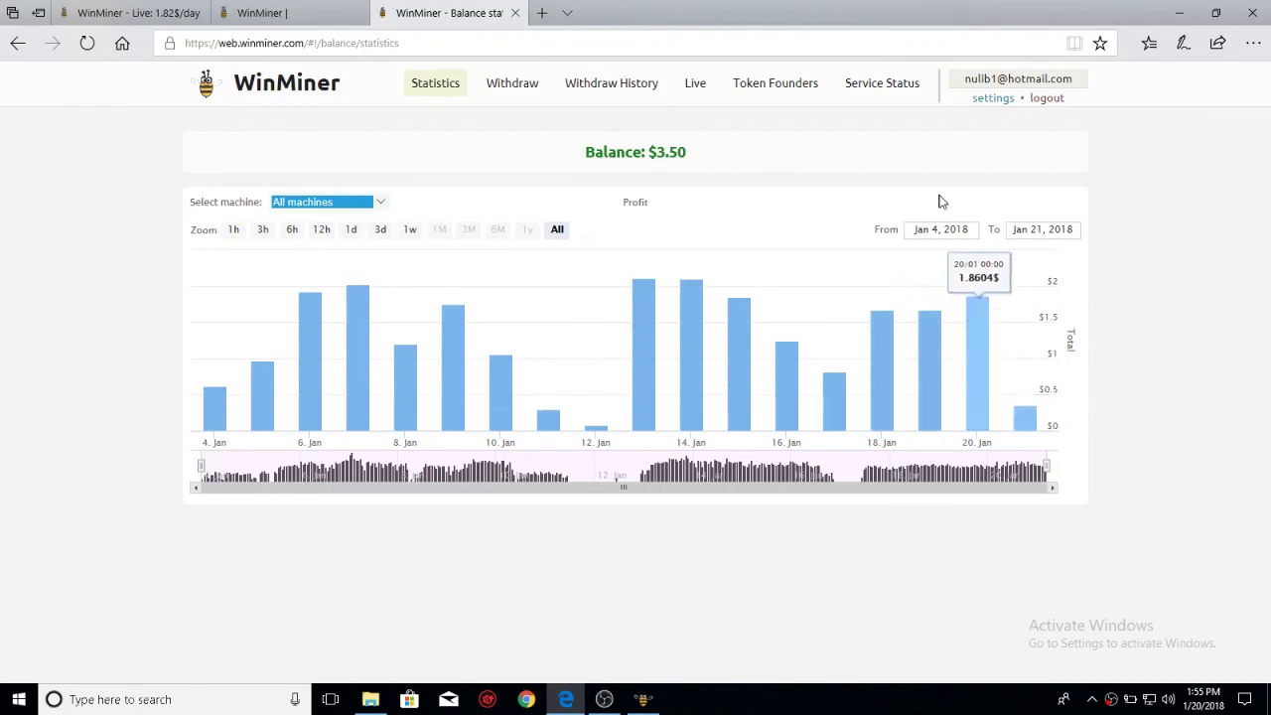
{"action": "triple_click", "coordinate": [683, 152]}
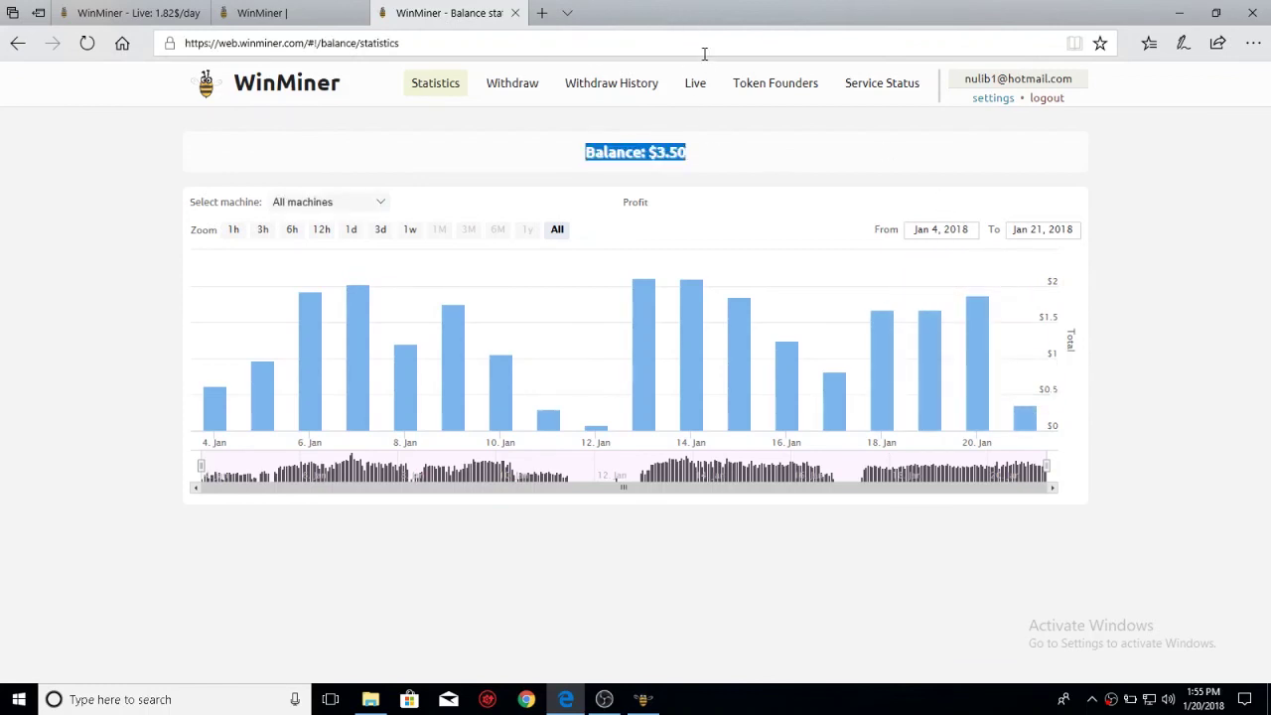
{"action": "left_click", "coordinate": [695, 83]}
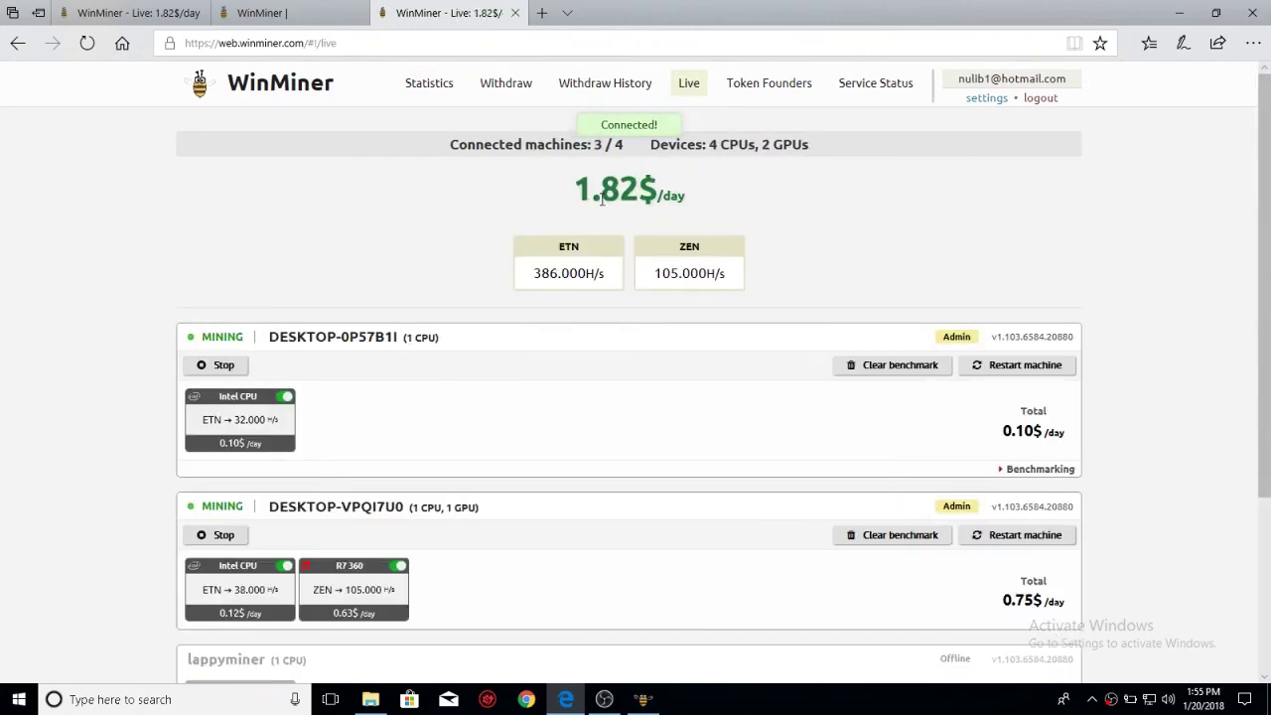
- Open Withdraw History to view the completed 20.03 $ PayPal withdrawal, netting 18.46 $
{"action": "left_click_drag", "start_coordinate": [372, 372], "coordinate": [361, 295]}
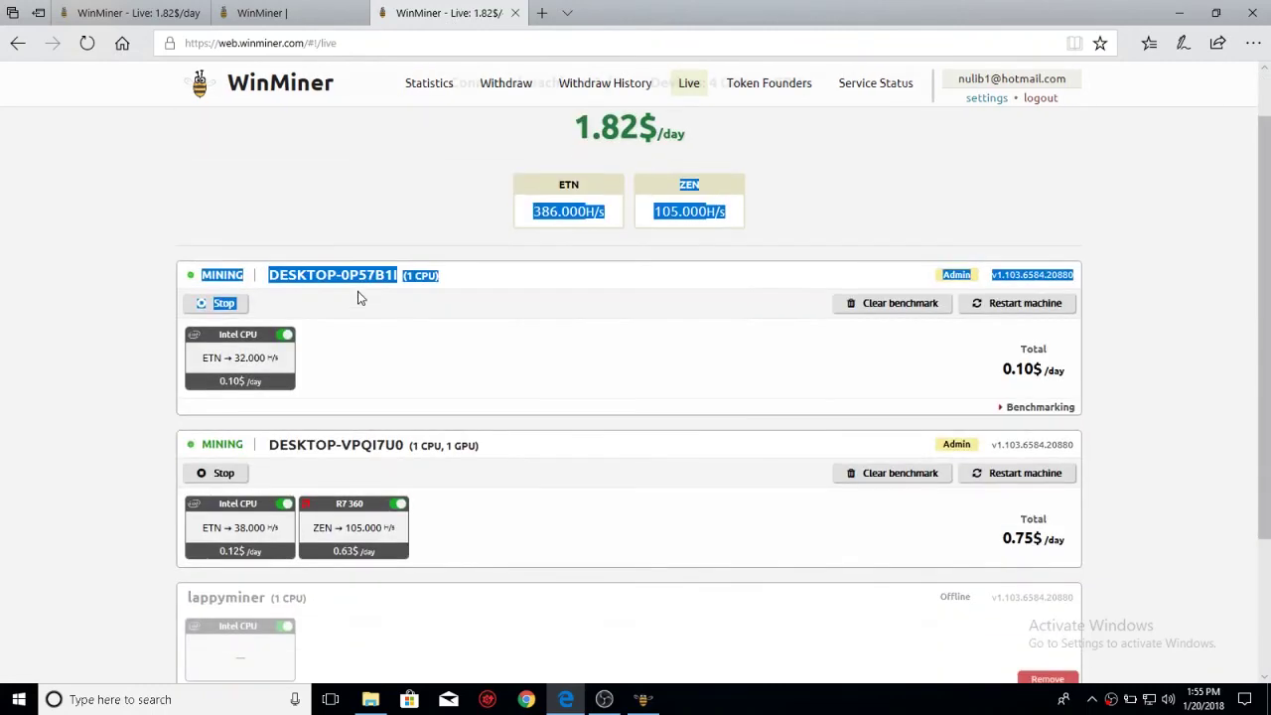
{"action": "left_click", "coordinate": [355, 205]}
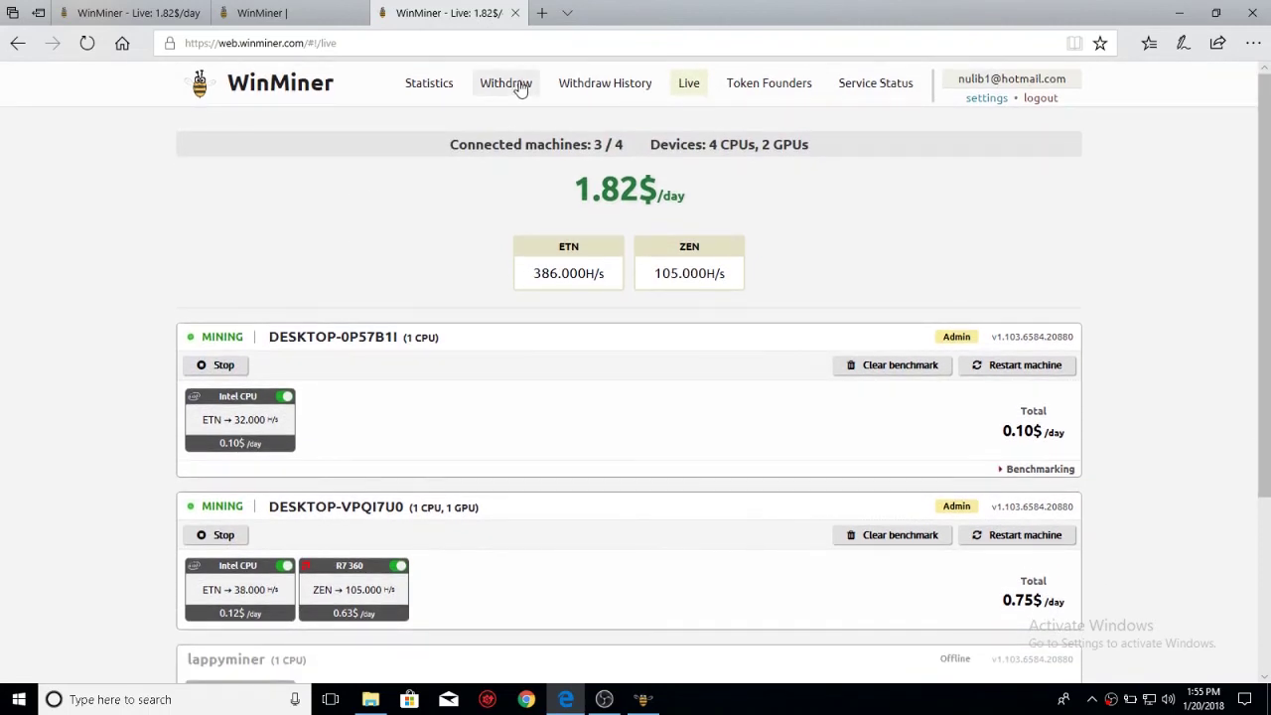
{"action": "left_click", "coordinate": [516, 84]}
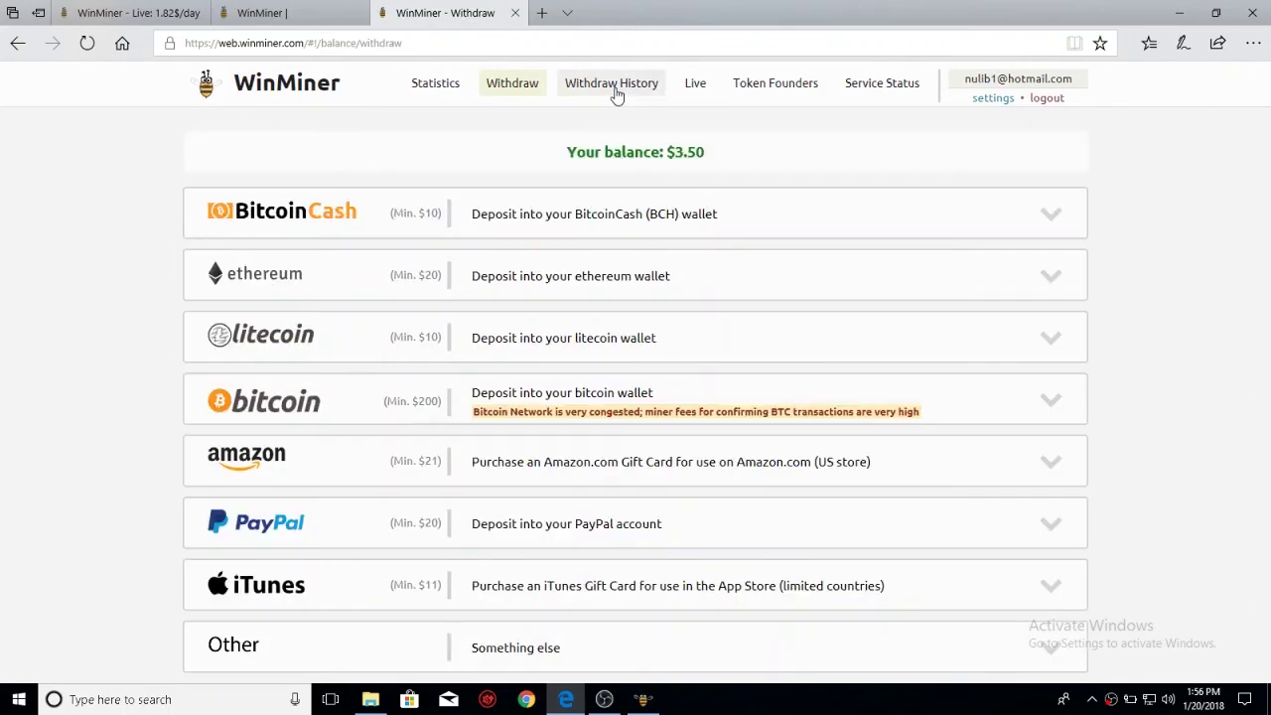
{"action": "left_click", "coordinate": [615, 89]}
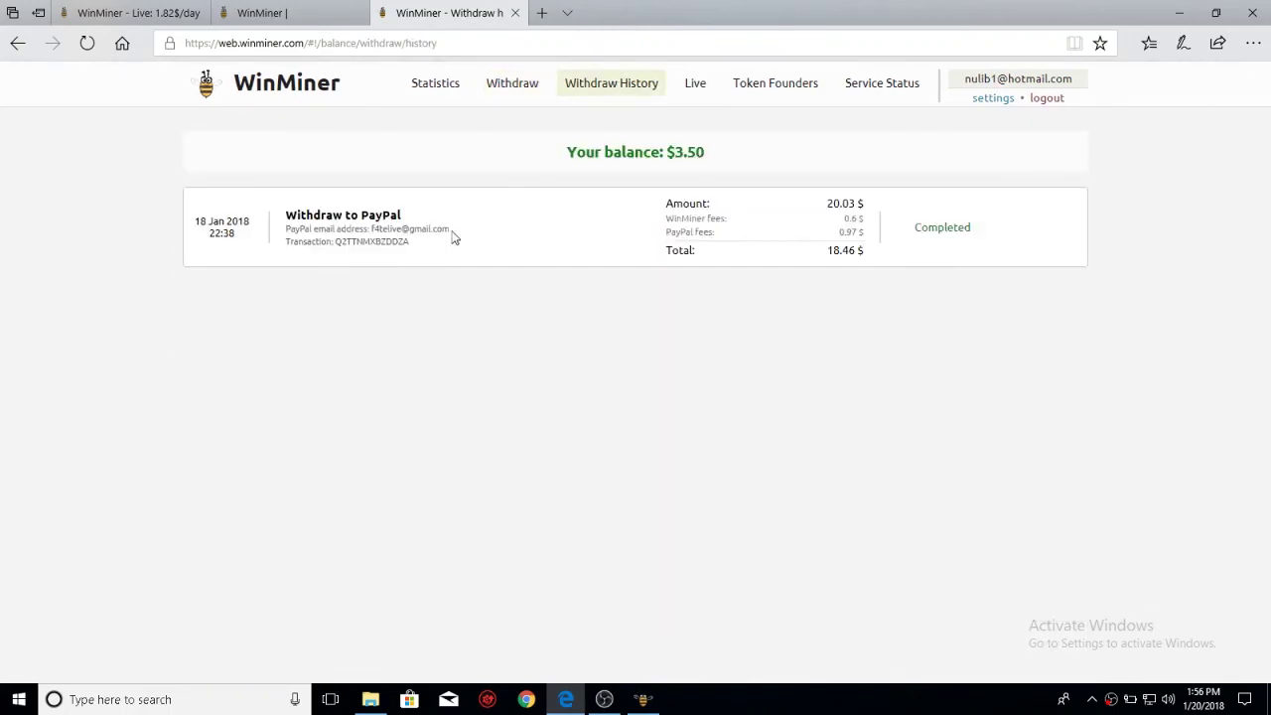
{"action": "left_click_drag", "start_coordinate": [283, 221], "coordinate": [417, 221]}
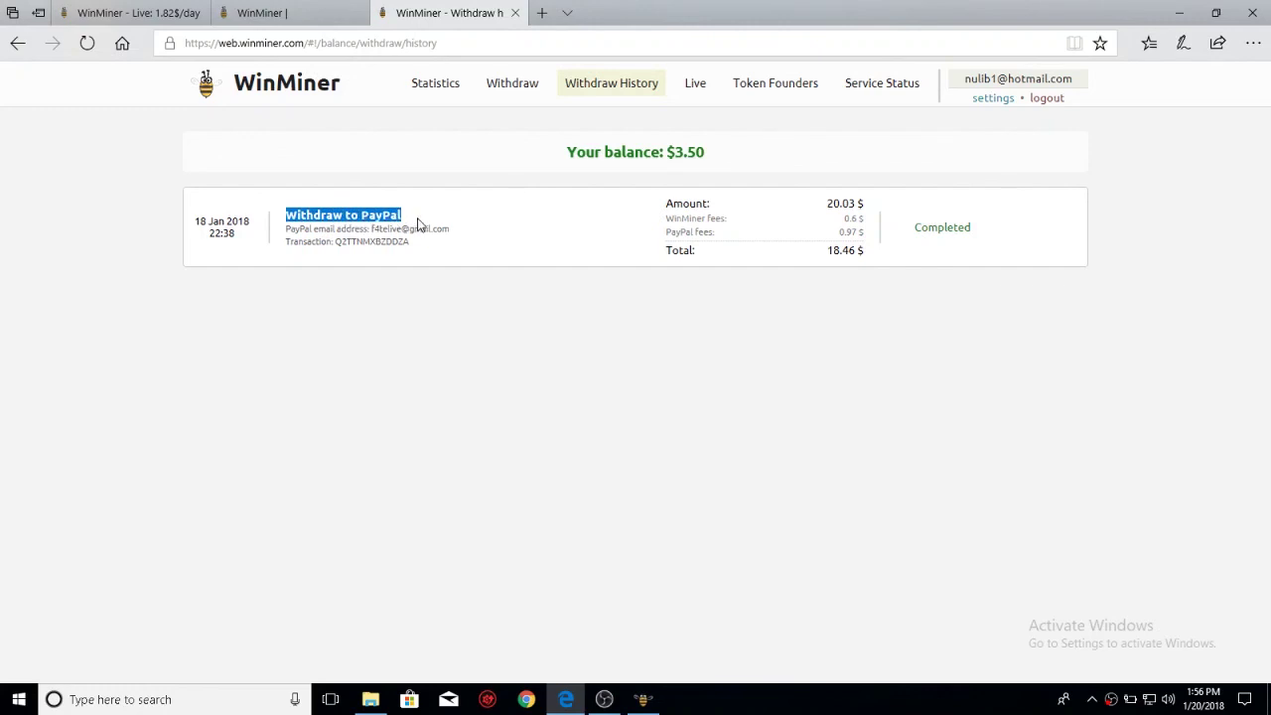
{"action": "left_click", "coordinate": [418, 225]}
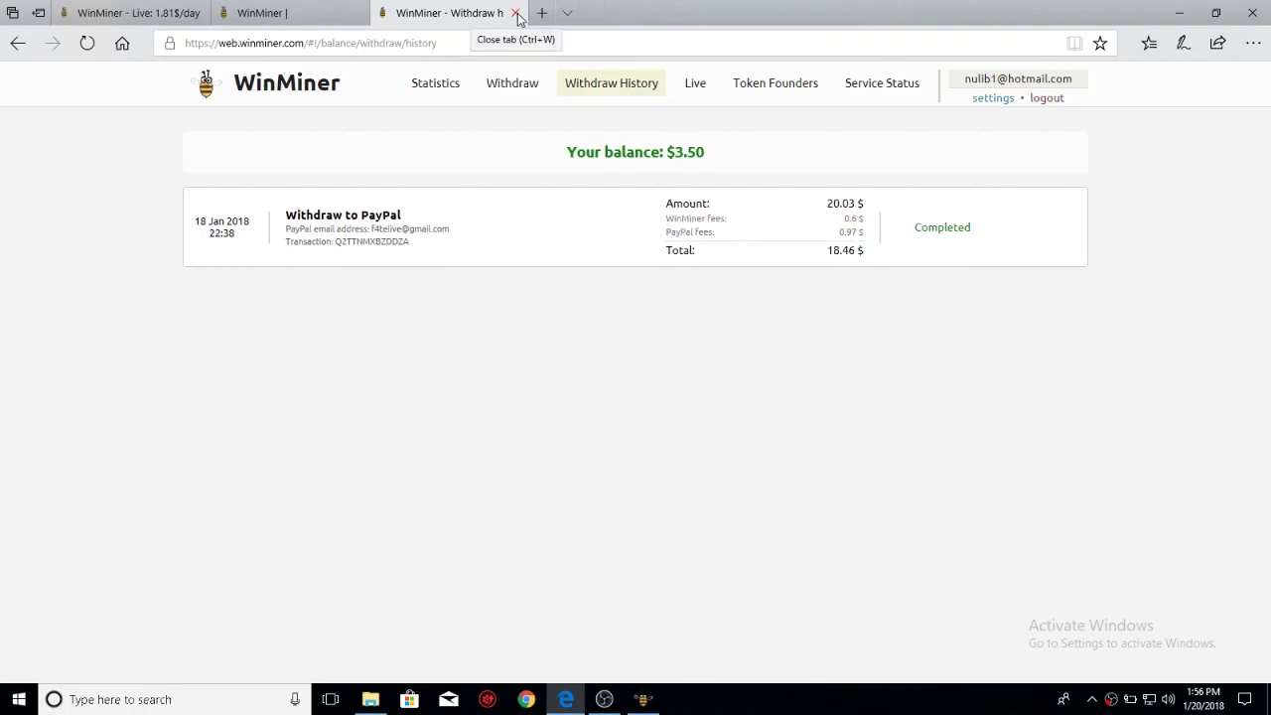
- Close the Withdraw History tab and bring up the WinMiner app showing the i5 CPU mining ETN at 0.10$/day
{"action": "left_click", "coordinate": [515, 13]}
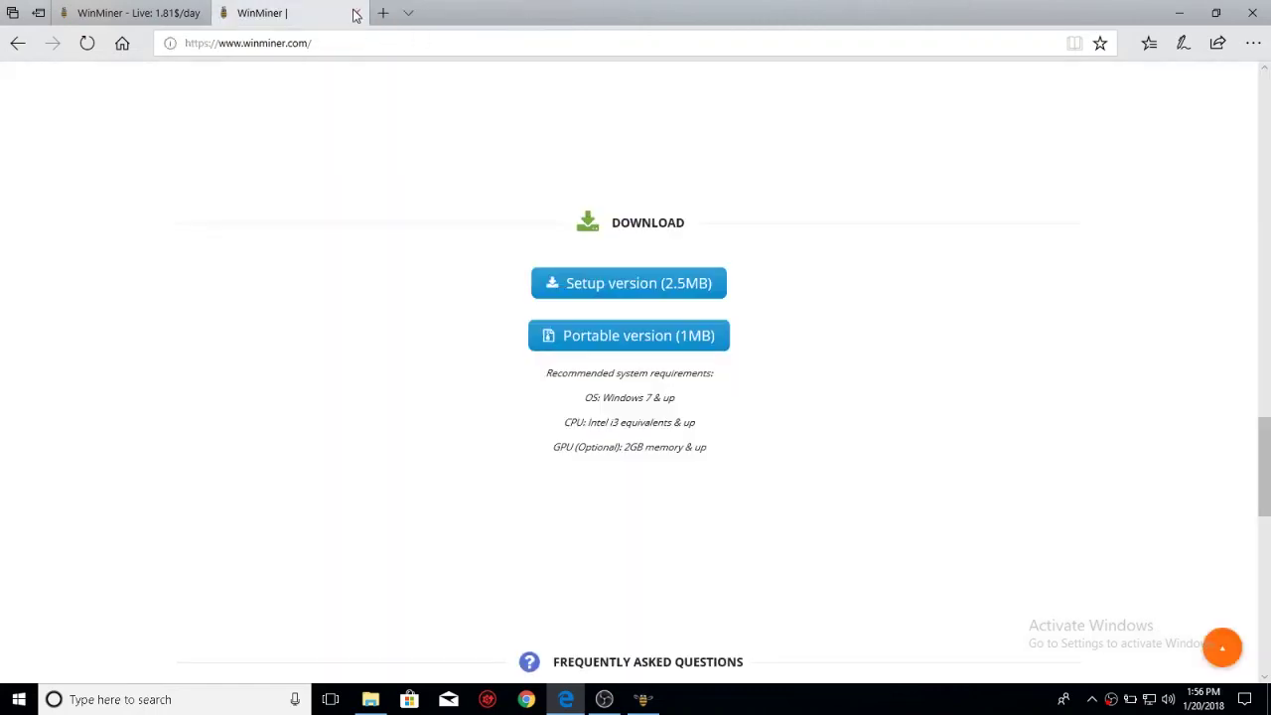
{"action": "left_click", "coordinate": [1179, 8]}
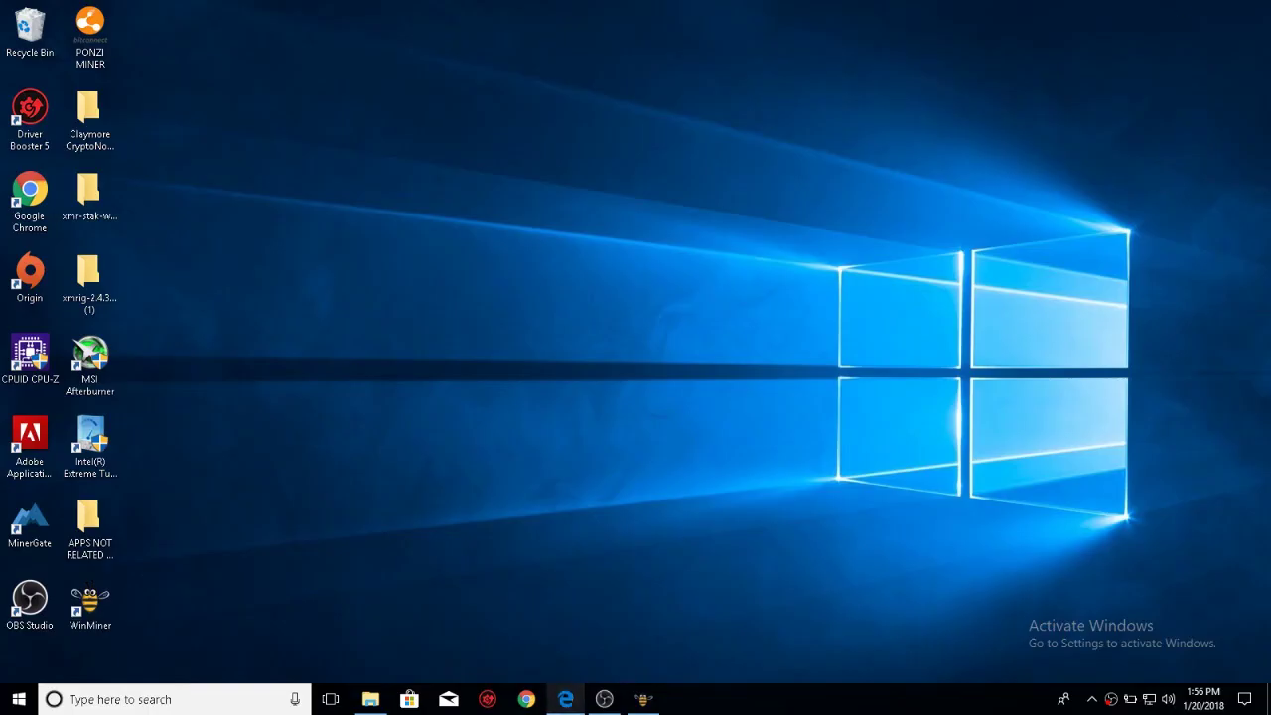
{"action": "left_click", "coordinate": [644, 699]}
{"action": "left_click_drag", "start_coordinate": [493, 93], "coordinate": [501, 57]}
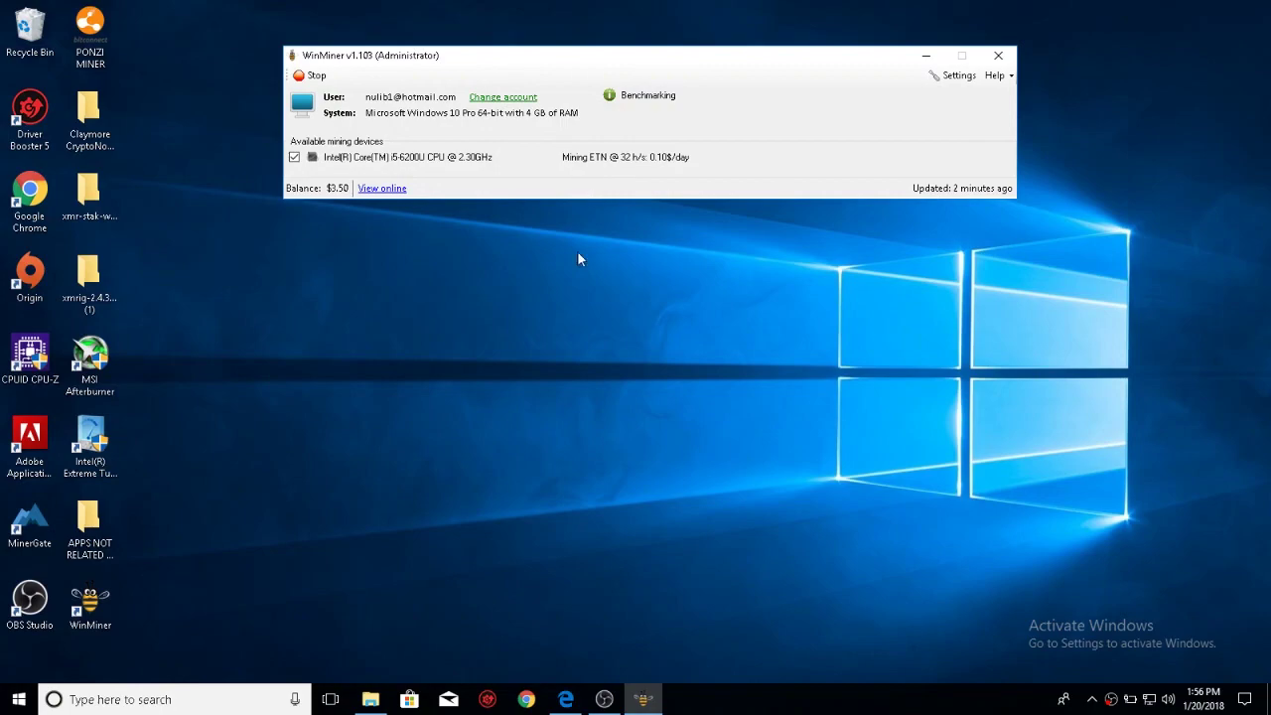
- Switch back to the browser's Live dashboard tab and scroll through the machines
{"action": "left_click", "coordinate": [582, 701]}
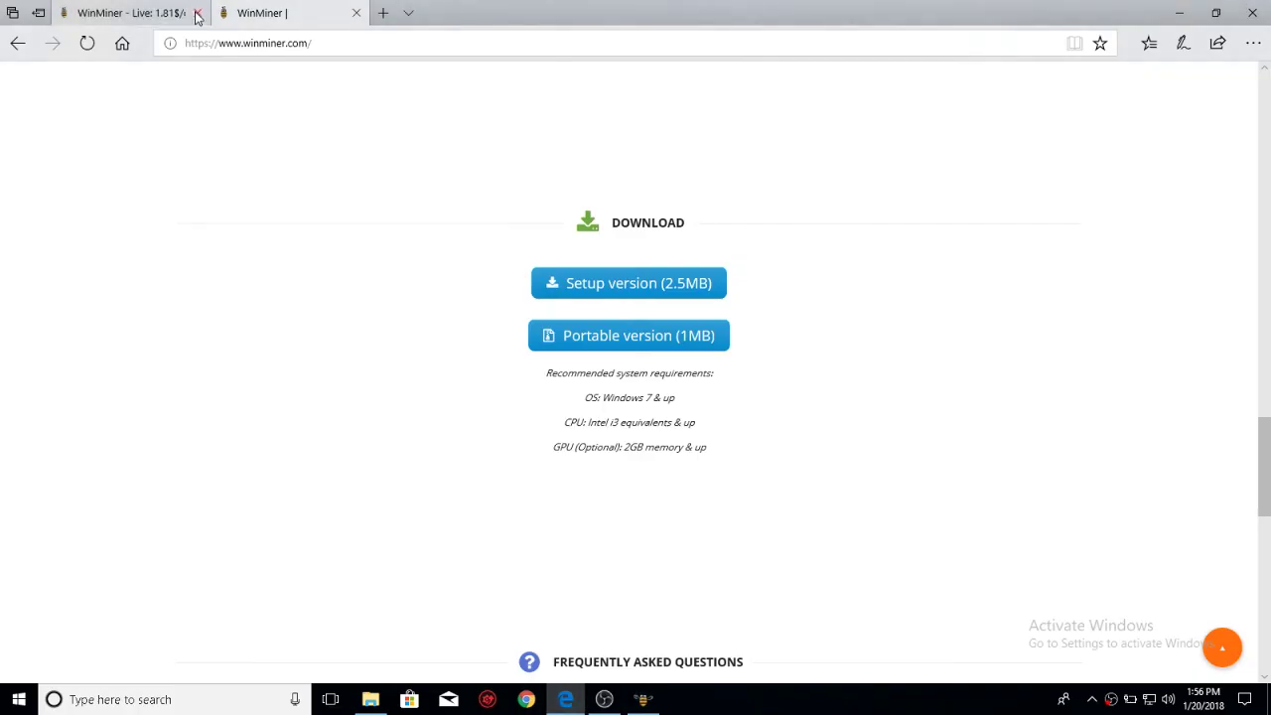
{"action": "left_click", "coordinate": [156, 12]}
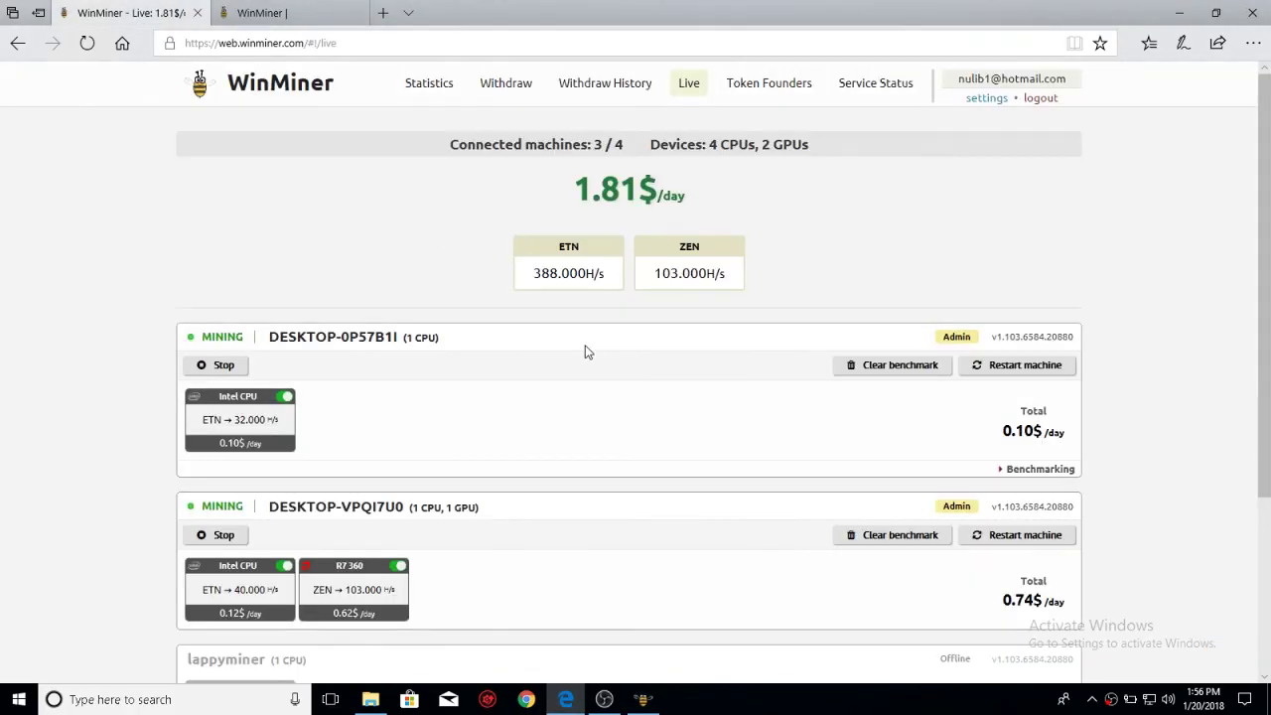
{"action": "scroll", "coordinate": [585, 352], "scroll_direction": "down", "scroll_amount": 3}
{"action": "scroll", "coordinate": [585, 351], "scroll_direction": "up", "scroll_amount": 3}
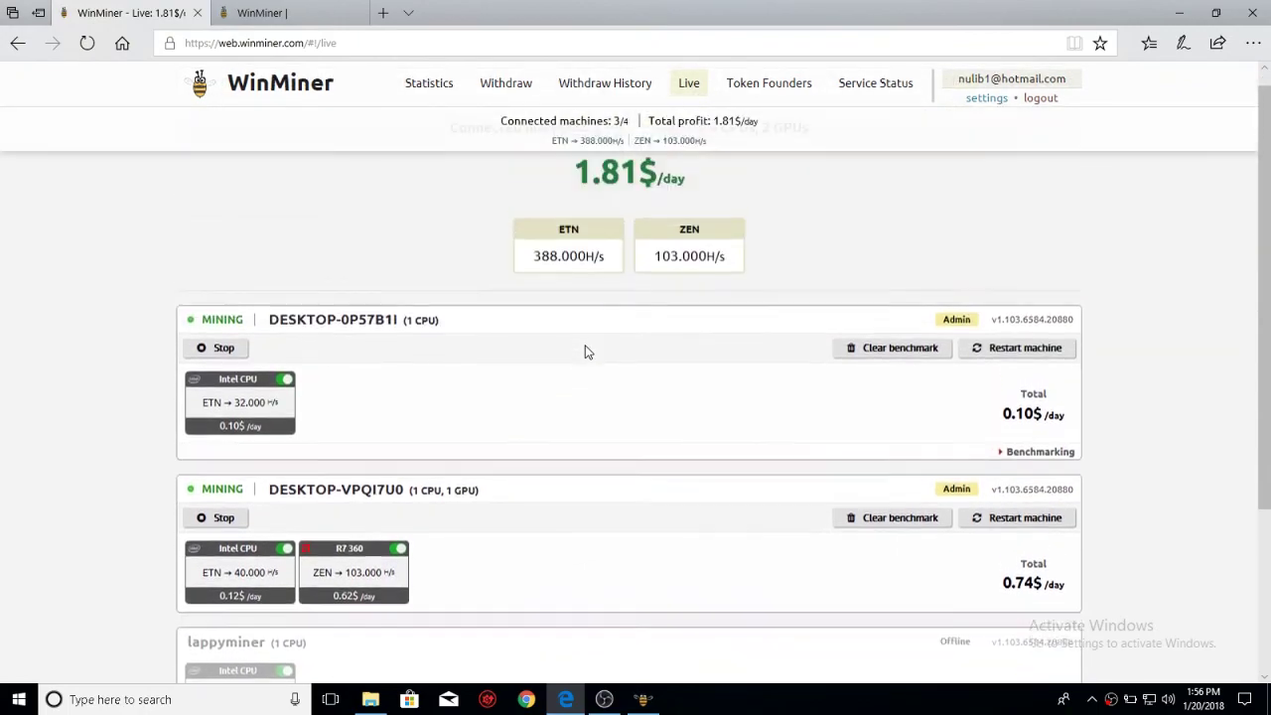
{"action": "scroll", "coordinate": [584, 351], "scroll_direction": "up", "scroll_amount": 1}
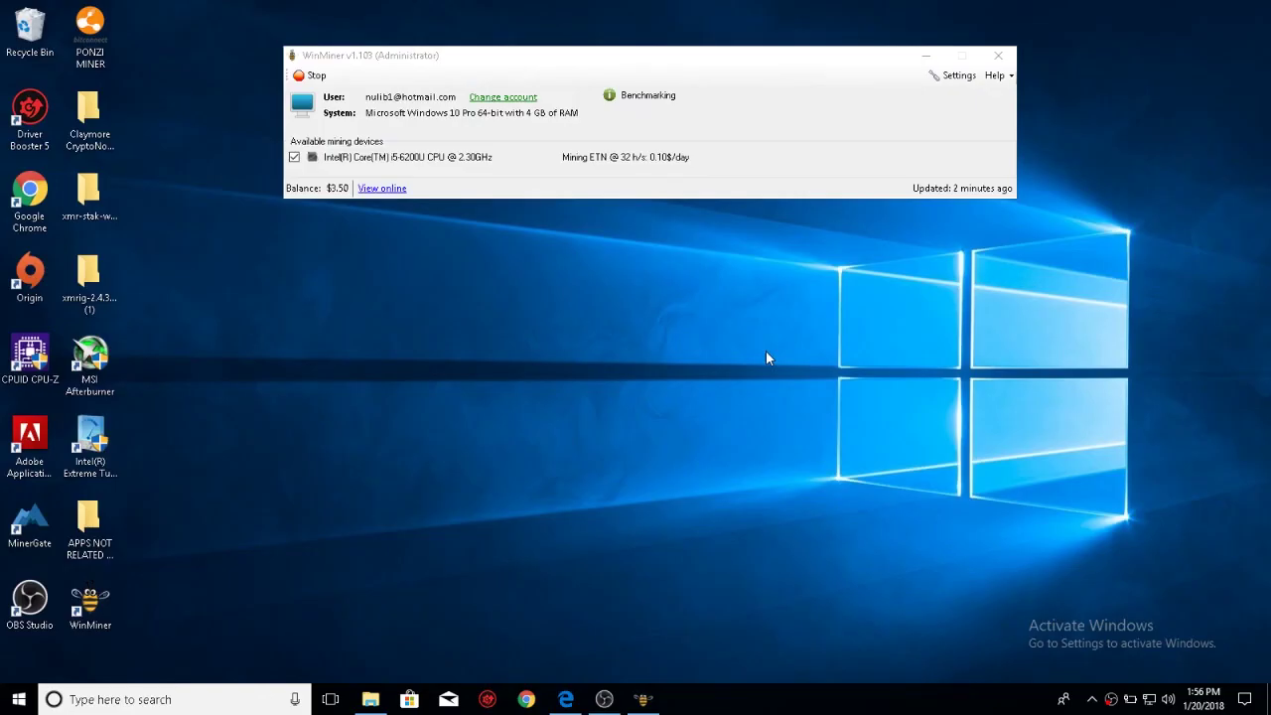